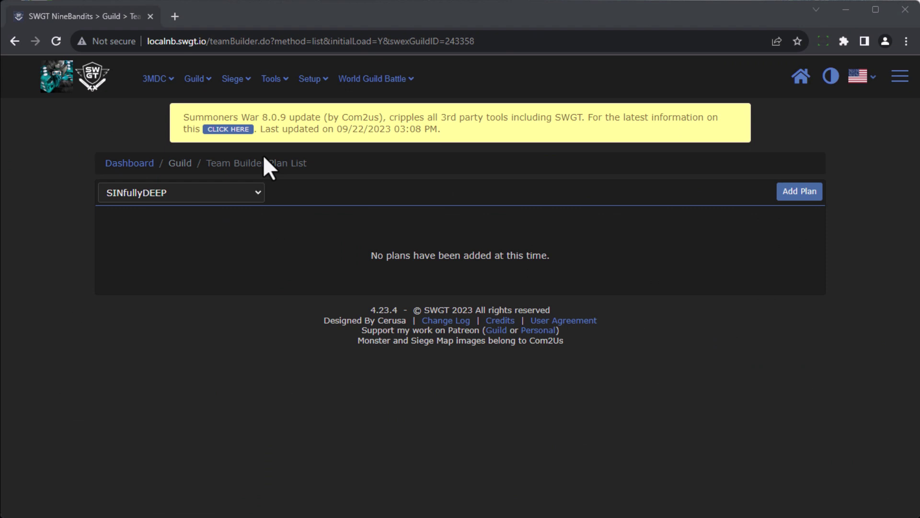
Create a Team Builder plan 'Test during demo' for the SINfullyDEEP guild and save it.
{"action": "left_click", "coordinate": [196, 80]}
{"action": "left_click", "coordinate": [810, 193]}
{"action": "left_click", "coordinate": [354, 223]}
{"action": "type", "text": "TEst during demo"}
{"action": "key", "text": "Home"}
{"action": "key", "text": "Right"}
{"action": "key", "text": "Right"}
{"action": "key", "text": "BackSpace"}
{"action": "type", "text": "e"}
{"action": "left_click", "coordinate": [382, 267]}
{"action": "left_click", "coordinate": [412, 353]}
{"action": "left_click", "coordinate": [475, 309]}
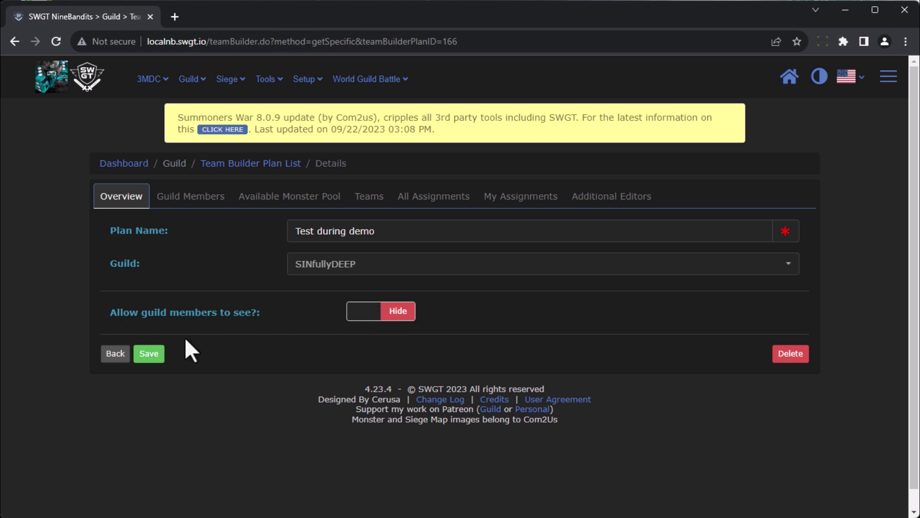
Browse the list of guild members included in the plan.
{"action": "left_click", "coordinate": [191, 197]}
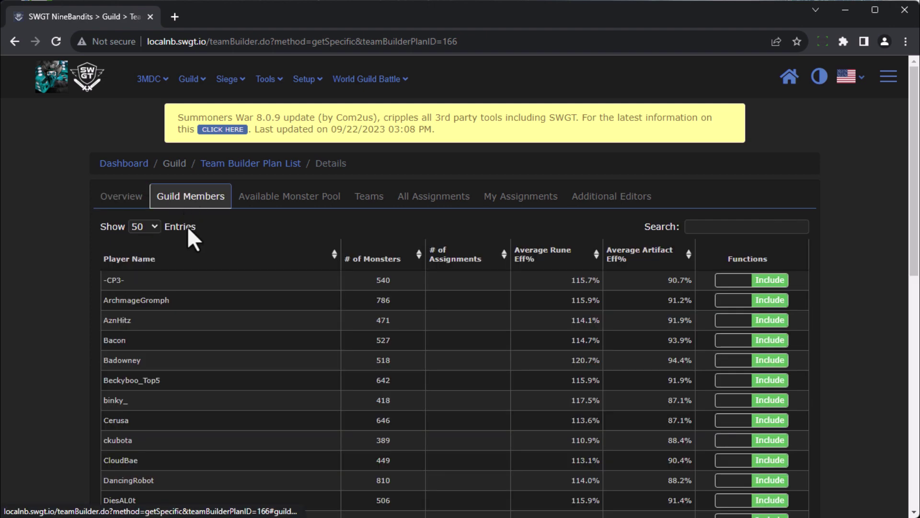
{"action": "scroll", "coordinate": [273, 299], "scroll_direction": "down", "scroll_amount": 4}
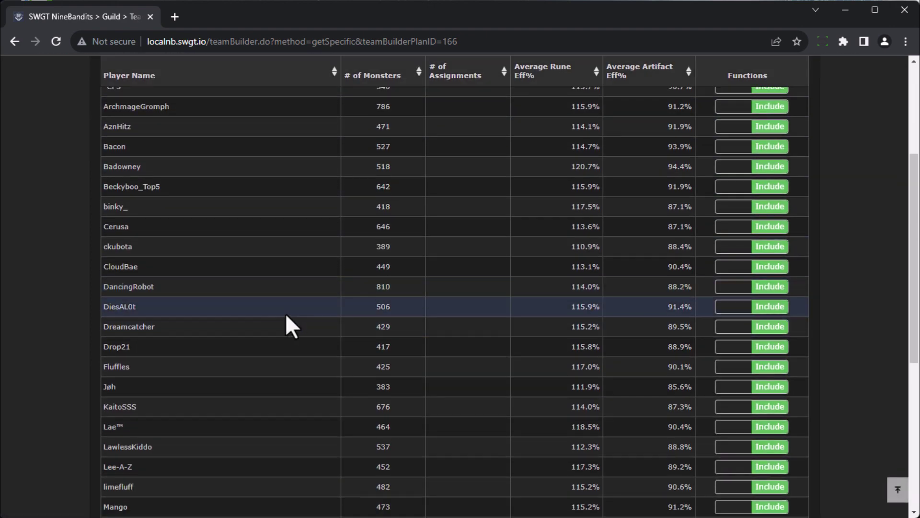
{"action": "scroll", "coordinate": [366, 354], "scroll_direction": "down", "scroll_amount": 5}
{"action": "scroll", "coordinate": [369, 353], "scroll_direction": "up", "scroll_amount": 10}
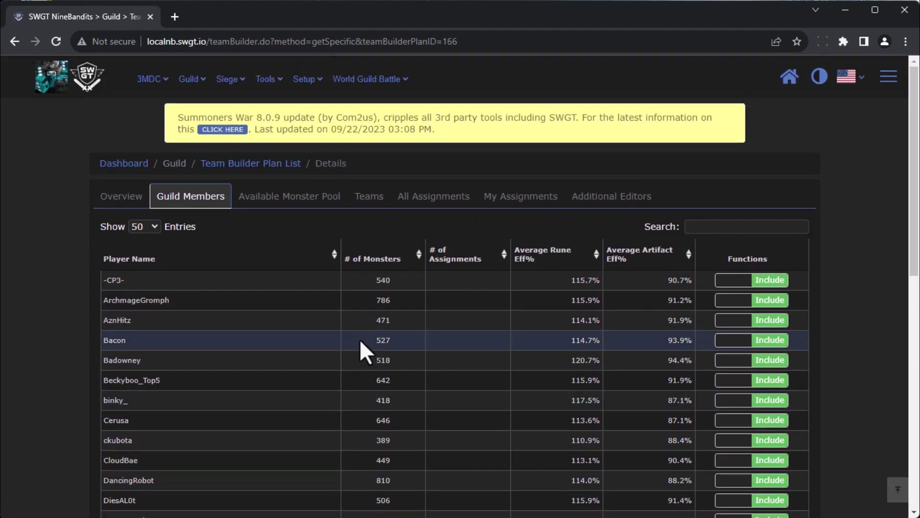
Scroll through the Available Monster Pool from Nat 5 down to Nat 1 monsters.
{"action": "left_click", "coordinate": [282, 204]}
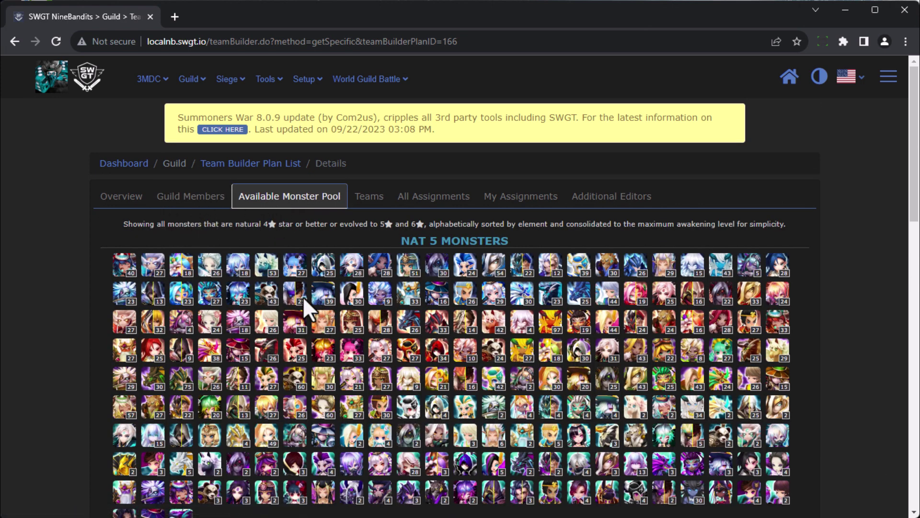
{"action": "scroll", "coordinate": [303, 296], "scroll_direction": "down", "scroll_amount": 5}
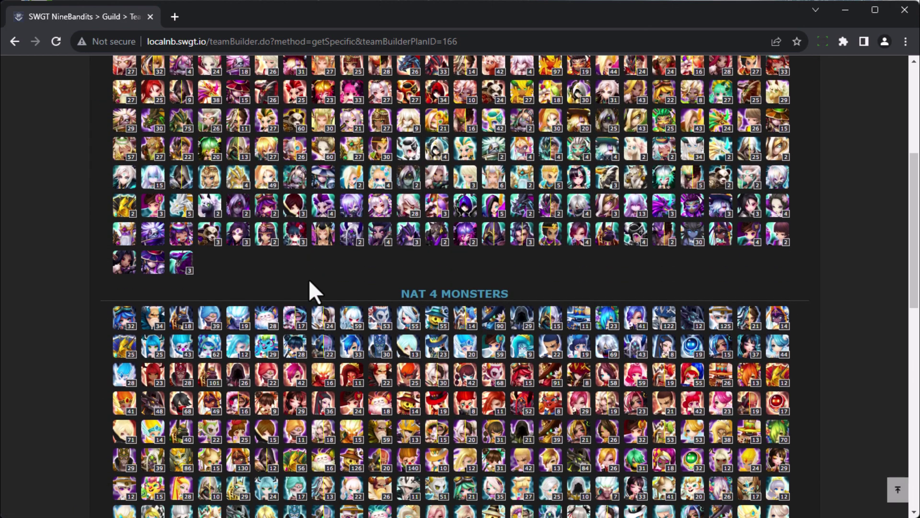
{"action": "scroll", "coordinate": [309, 282], "scroll_direction": "down", "scroll_amount": 4}
{"action": "scroll", "coordinate": [309, 284], "scroll_direction": "up", "scroll_amount": 8}
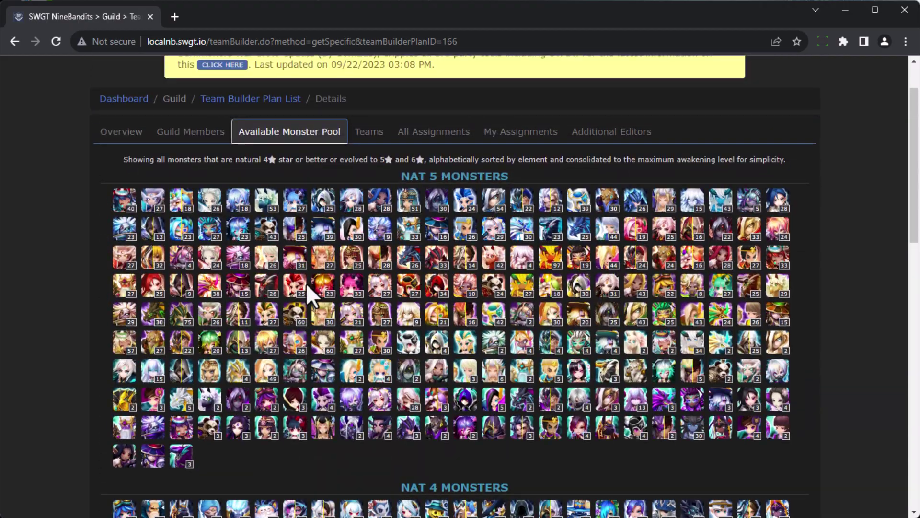
{"action": "scroll", "coordinate": [306, 282], "scroll_direction": "down", "scroll_amount": 15}
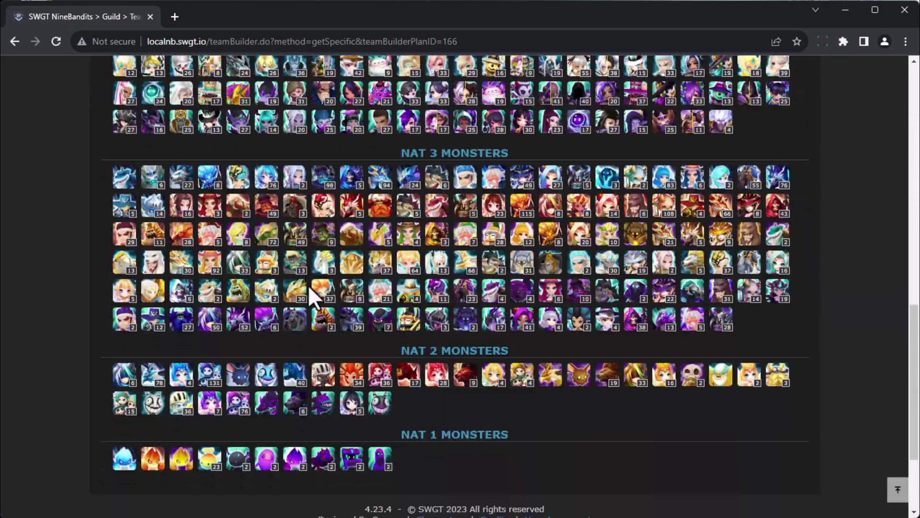
{"action": "scroll", "coordinate": [308, 284], "scroll_direction": "down", "scroll_amount": 3}
{"action": "scroll", "coordinate": [341, 321], "scroll_direction": "up", "scroll_amount": 18}
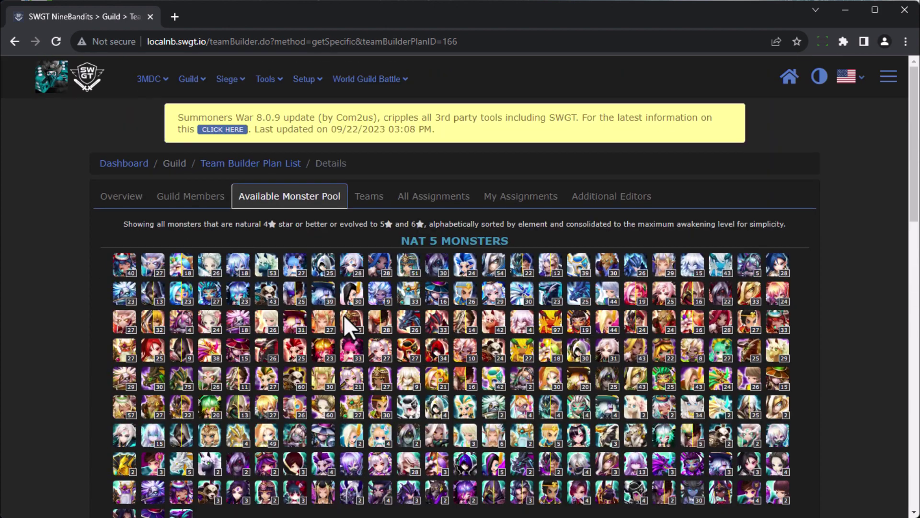
Start a new team in the plan with Clara as the leader monster.
{"action": "left_click", "coordinate": [368, 198]}
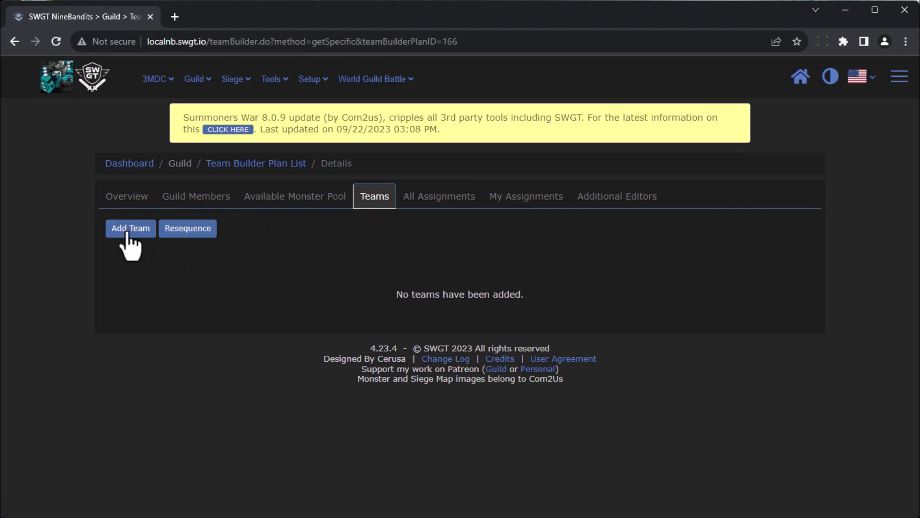
{"action": "left_click", "coordinate": [127, 230]}
{"action": "left_click", "coordinate": [362, 235]}
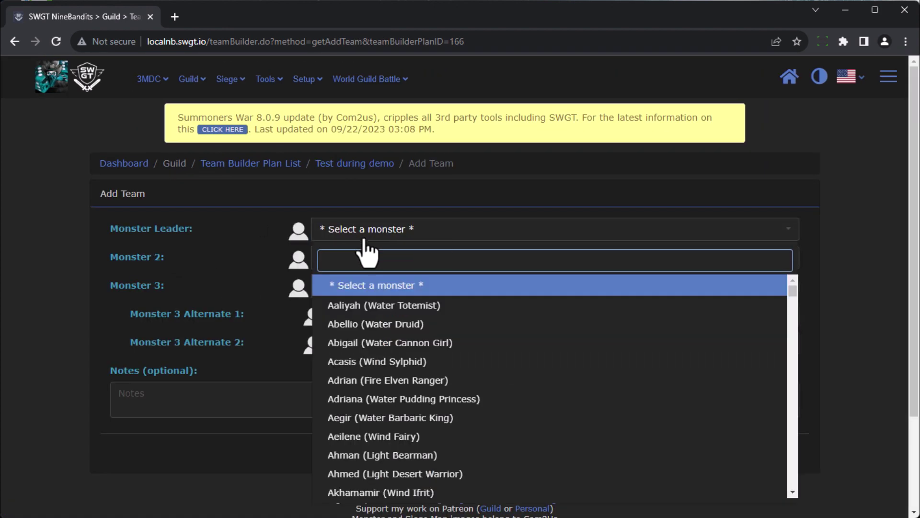
{"action": "type", "text": "clara"}
{"action": "key", "text": "Return"}
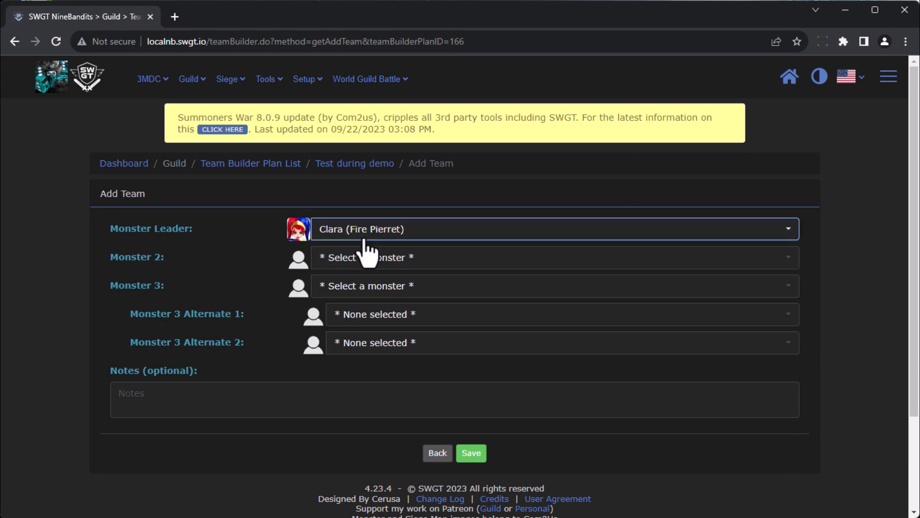
Add Savannah and Tesarion as the second and third monsters and save the team.
{"action": "key", "text": "Tab"}
{"action": "type", "text": "savan"}
{"action": "key", "text": "Return"}
{"action": "key", "text": "Tab"}
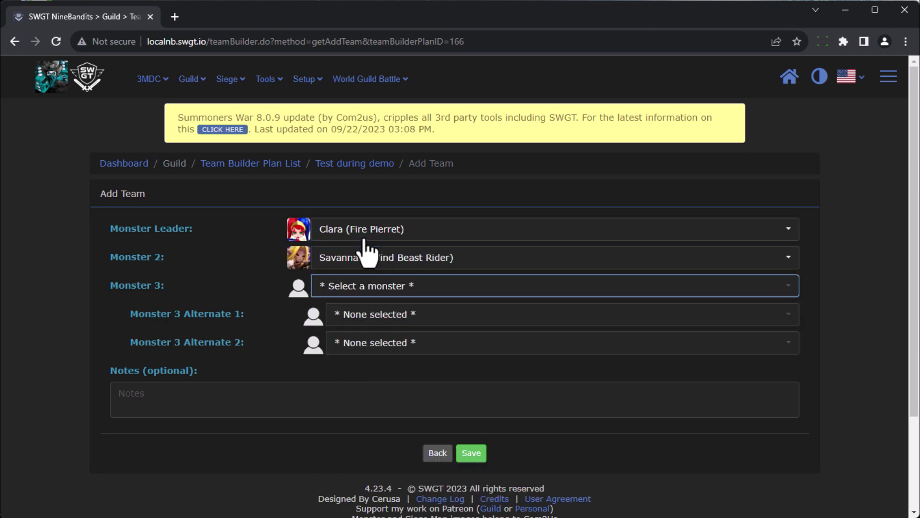
{"action": "type", "text": "tesa"}
{"action": "key", "text": "Return"}
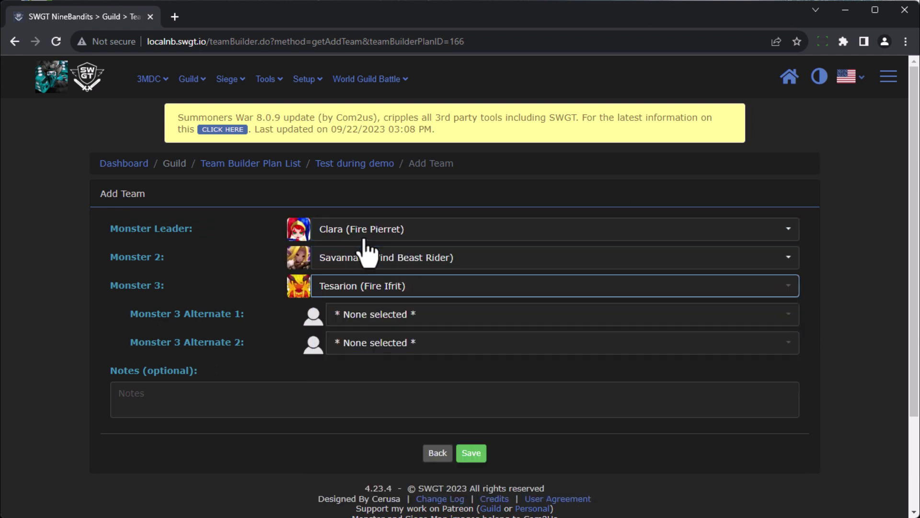
{"action": "left_click", "coordinate": [376, 410]}
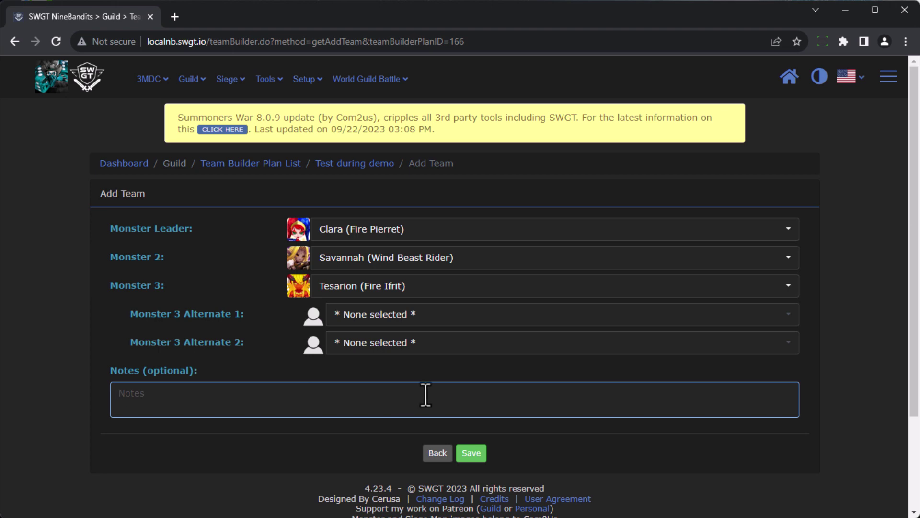
{"action": "left_click", "coordinate": [473, 453]}
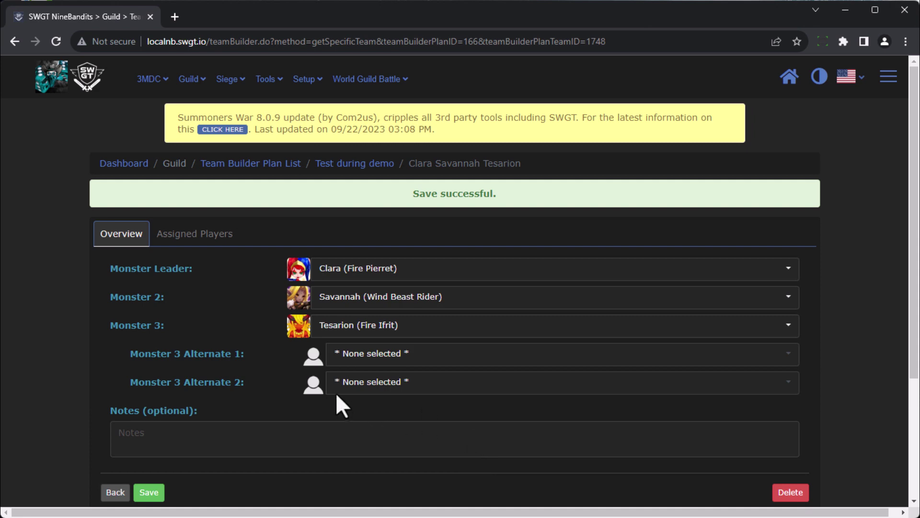
Assign five guild players to the Clara–Savannah–Tesarion team on Variant 1, each To Be Built.
{"action": "left_click", "coordinate": [208, 237]}
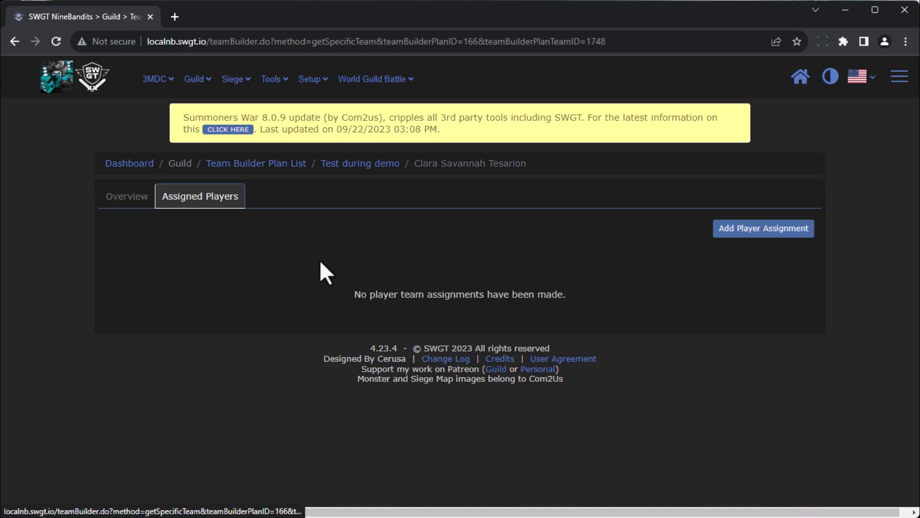
{"action": "left_click", "coordinate": [775, 231]}
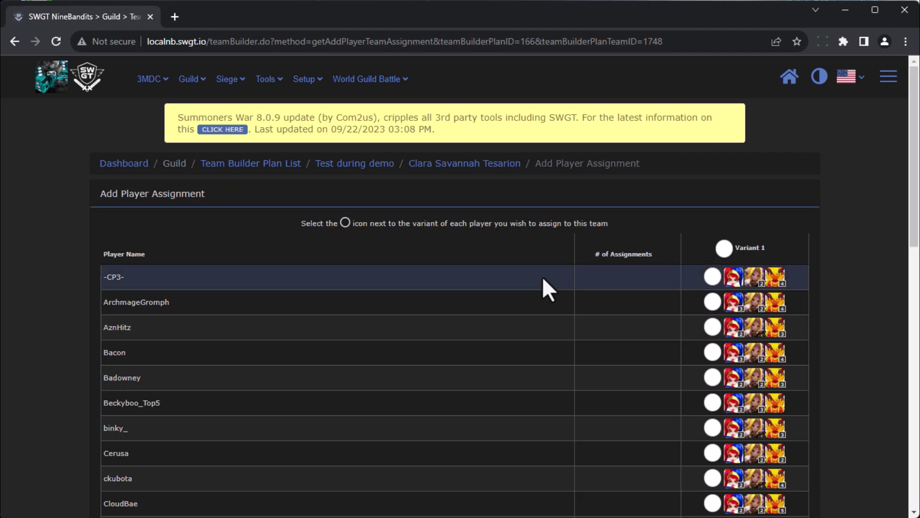
{"action": "scroll", "coordinate": [540, 273], "scroll_direction": "down", "scroll_amount": 3}
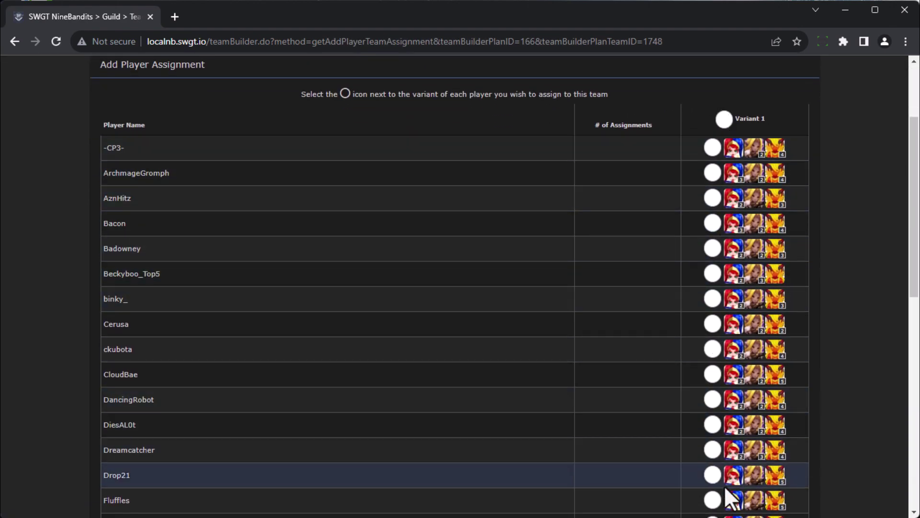
{"action": "left_click", "coordinate": [712, 148]}
{"action": "left_click", "coordinate": [712, 174]}
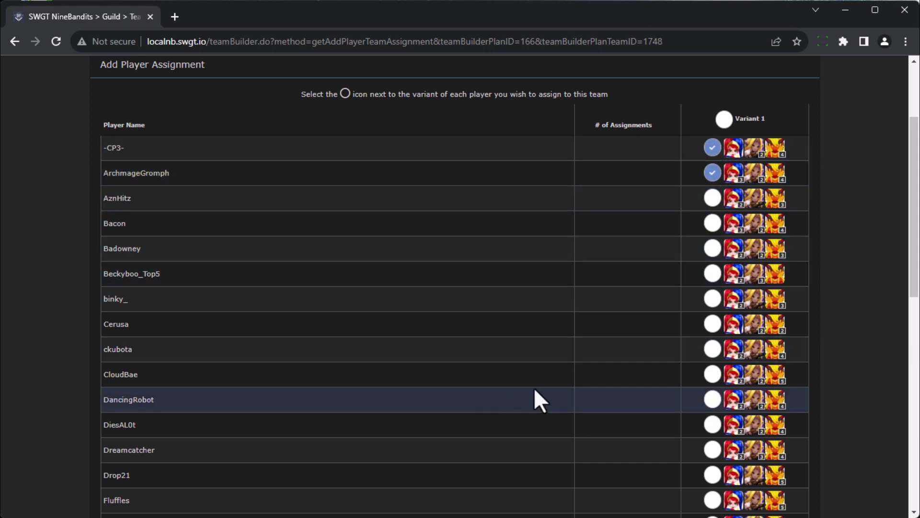
{"action": "left_click", "coordinate": [712, 325]}
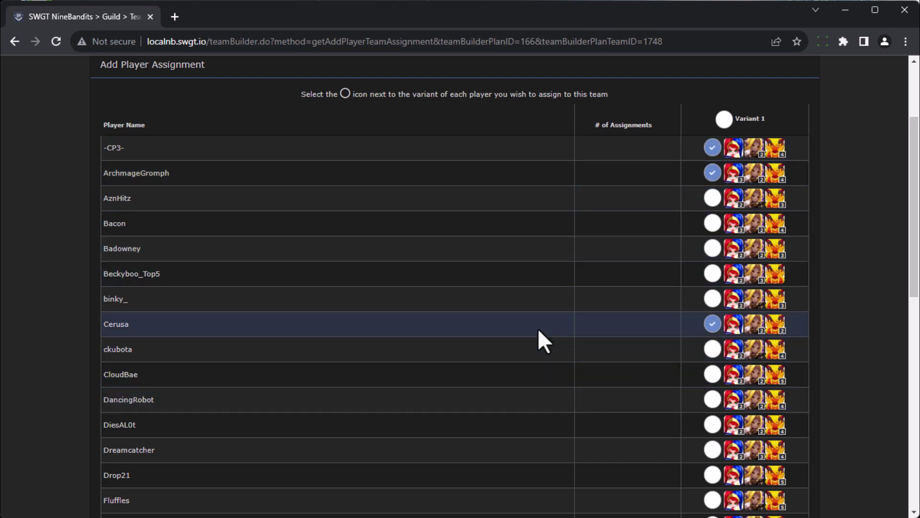
{"action": "left_click", "coordinate": [713, 250]}
{"action": "scroll", "coordinate": [595, 372], "scroll_direction": "down", "scroll_amount": 10}
{"action": "left_click", "coordinate": [471, 333]}
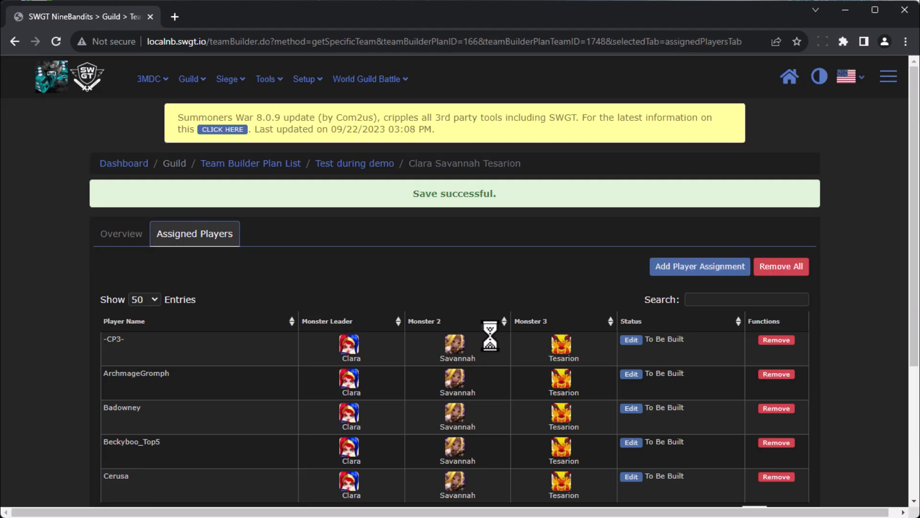
{"action": "scroll", "coordinate": [402, 301], "scroll_direction": "down", "scroll_amount": 3}
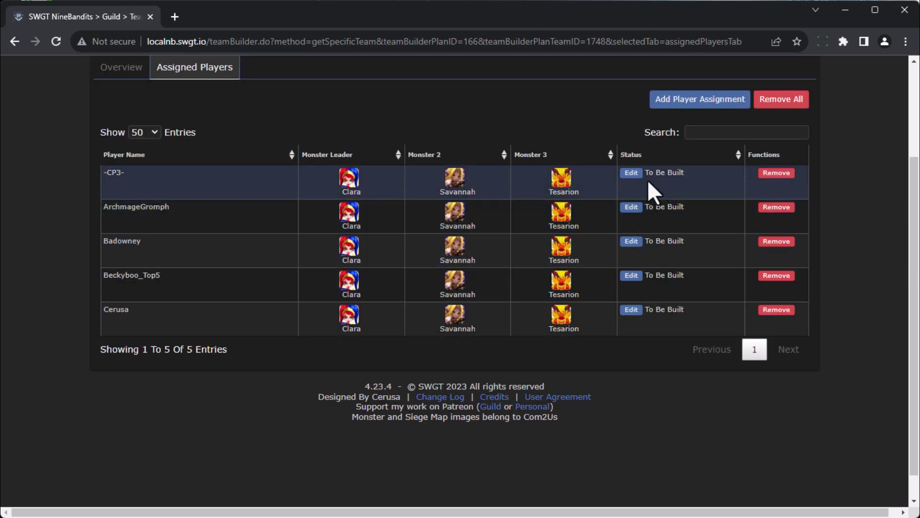
{"action": "left_click", "coordinate": [631, 173]}
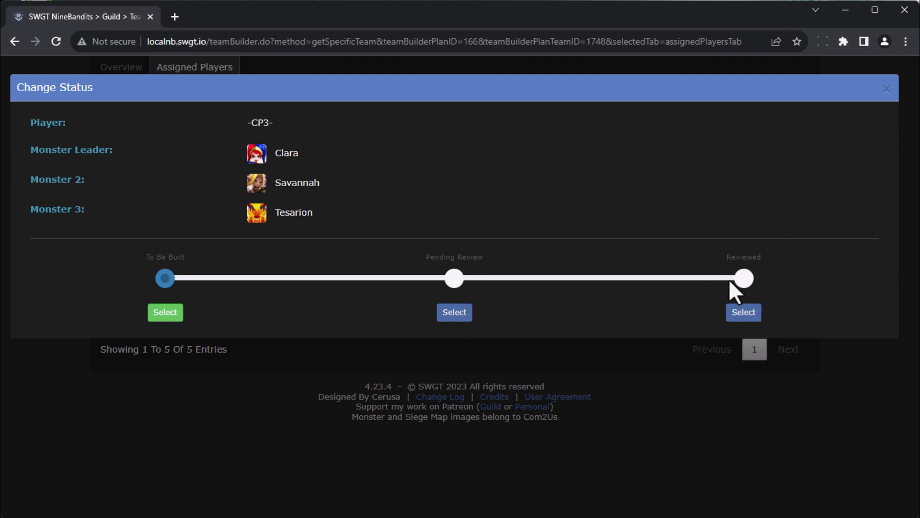
{"action": "left_click", "coordinate": [887, 91]}
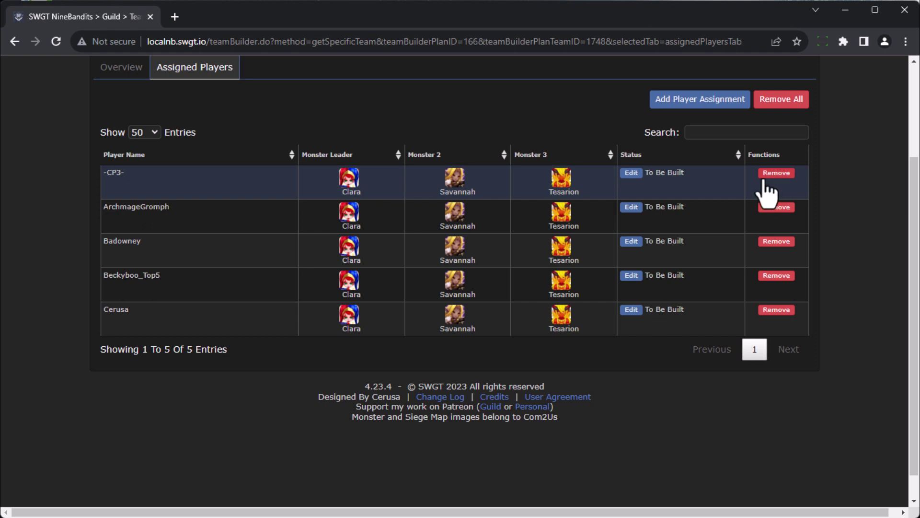
{"action": "scroll", "coordinate": [303, 188], "scroll_direction": "up", "scroll_amount": 1}
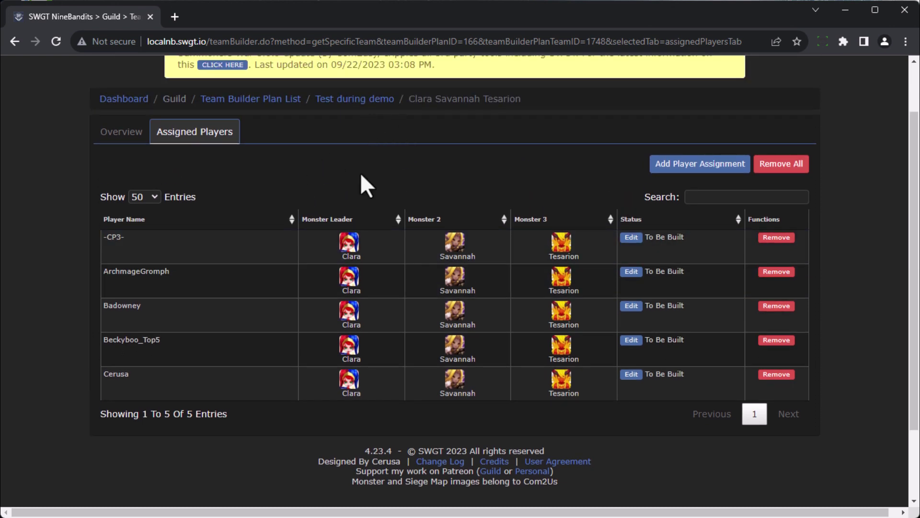
Set Theomars as the first Monster 3 alternate for the team.
{"action": "left_click", "coordinate": [115, 139]}
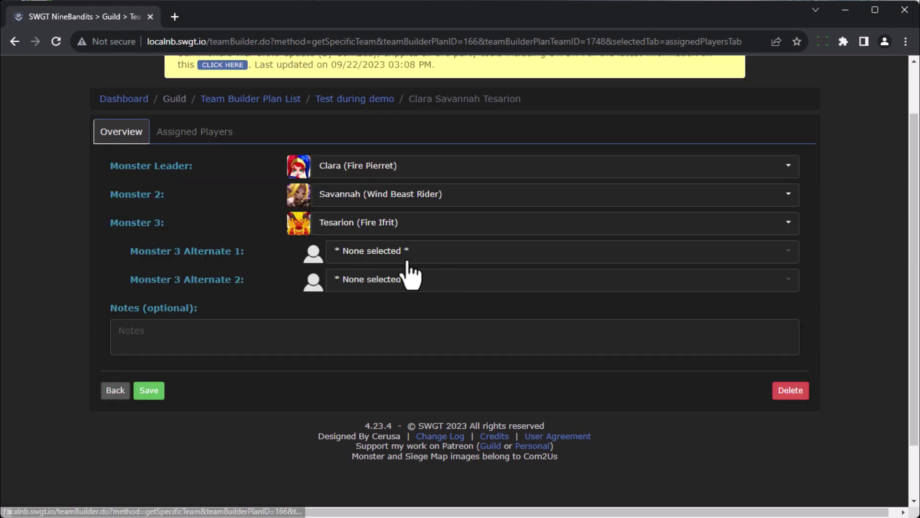
{"action": "left_click", "coordinate": [382, 259]}
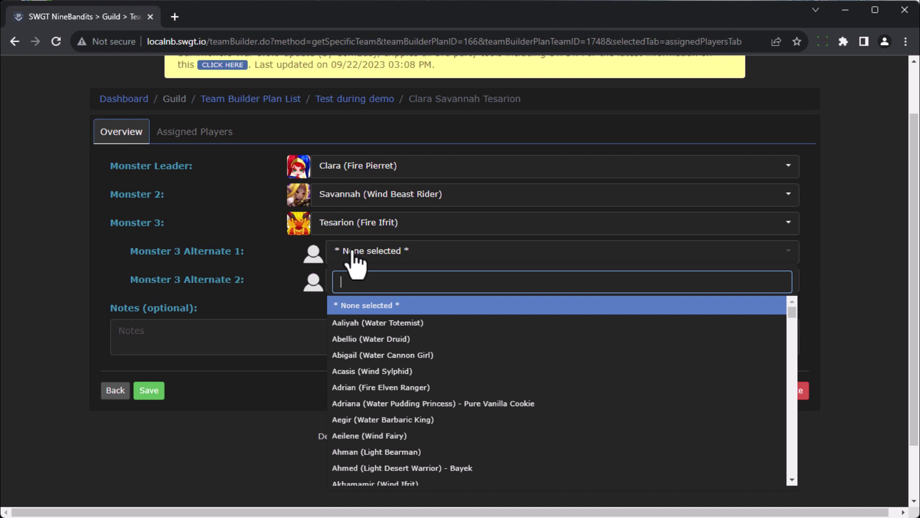
{"action": "type", "text": "ther"}
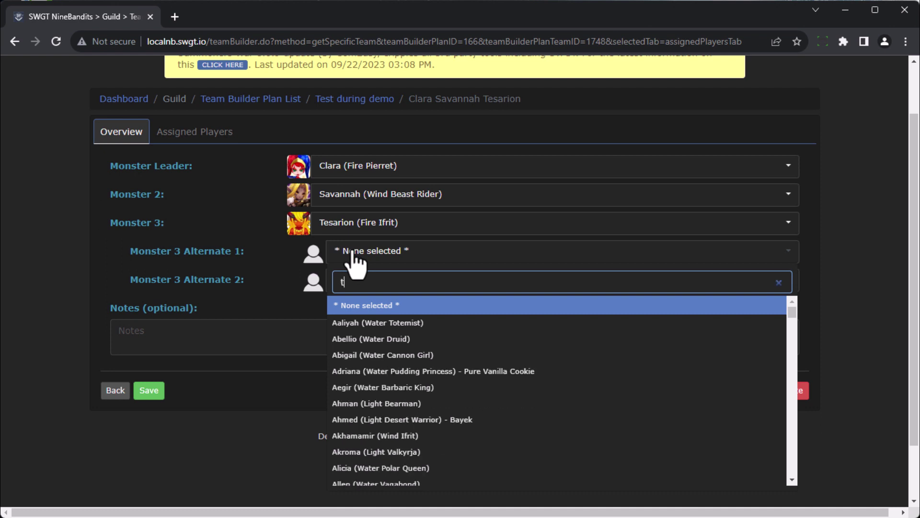
{"action": "key", "text": "Return"}
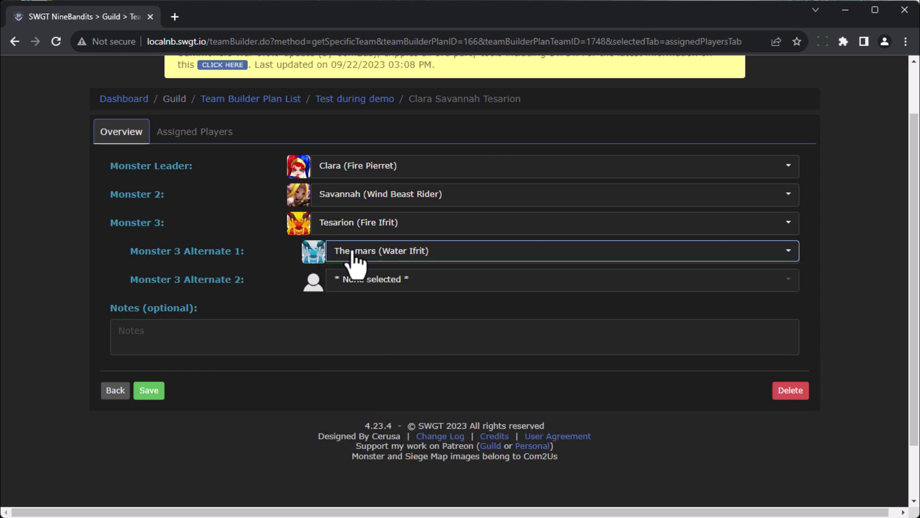
Add Nana (Water Mage) as the second Monster 3 alternate and save the team.
{"action": "left_click", "coordinate": [360, 283]}
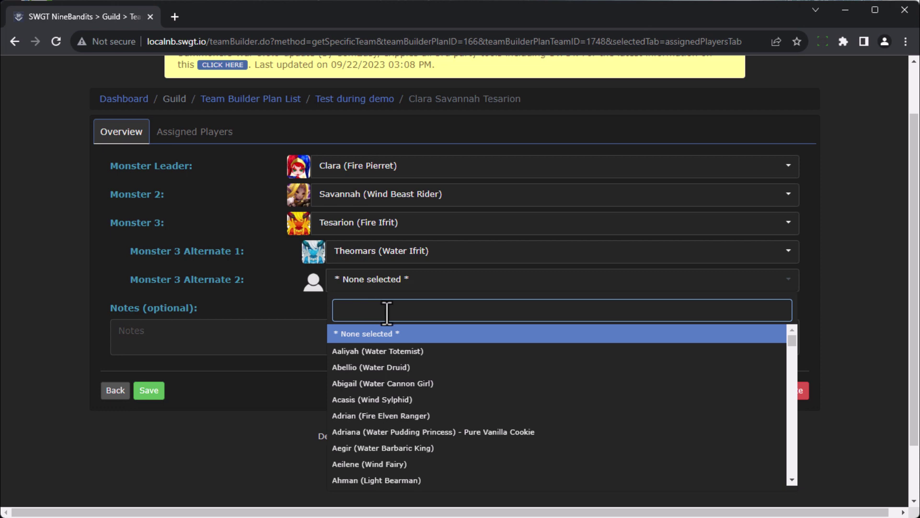
{"action": "type", "text": "nana"}
{"action": "left_click", "coordinate": [407, 337]}
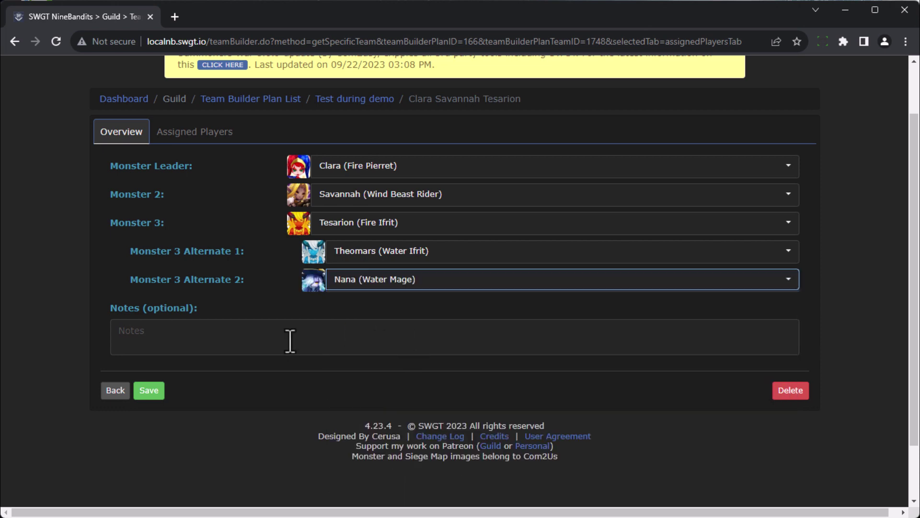
{"action": "left_click", "coordinate": [151, 390]}
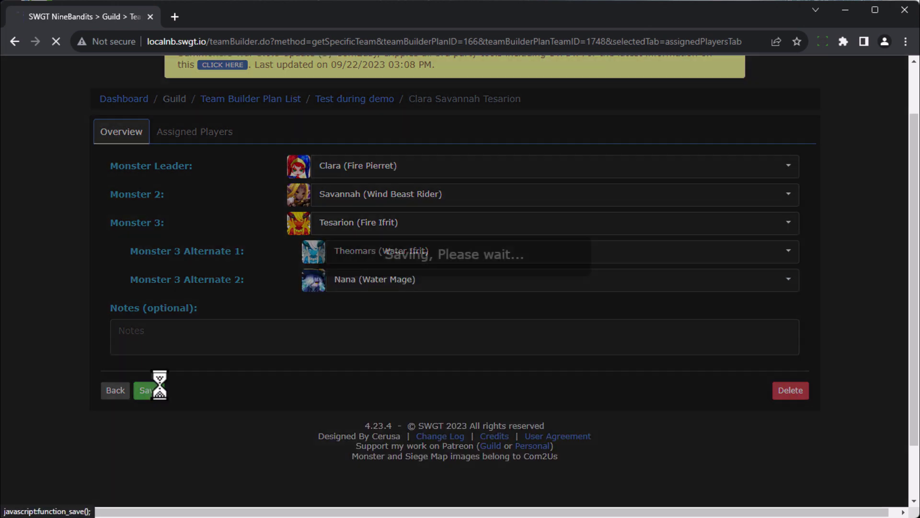
{"action": "left_click", "coordinate": [214, 238]}
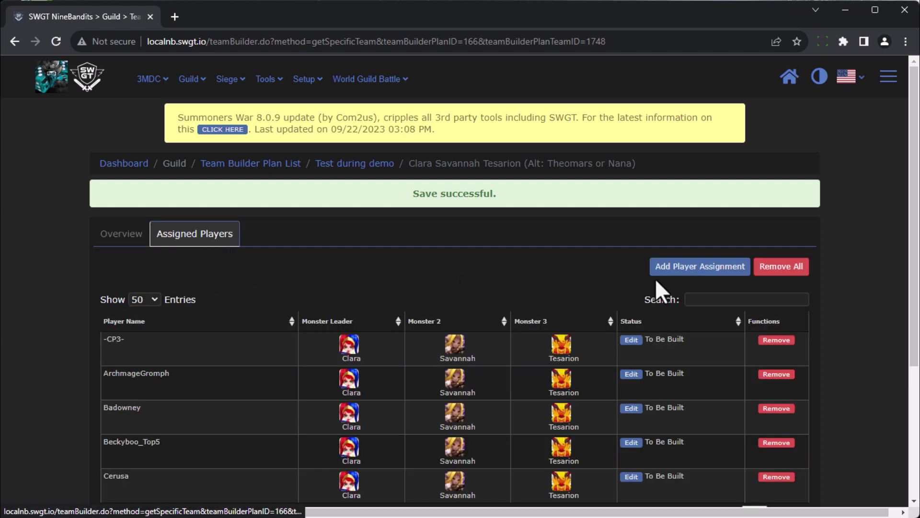
Review the Add Player Assignment list showing three variants per player, one per Monster 3 option.
{"action": "left_click", "coordinate": [693, 271]}
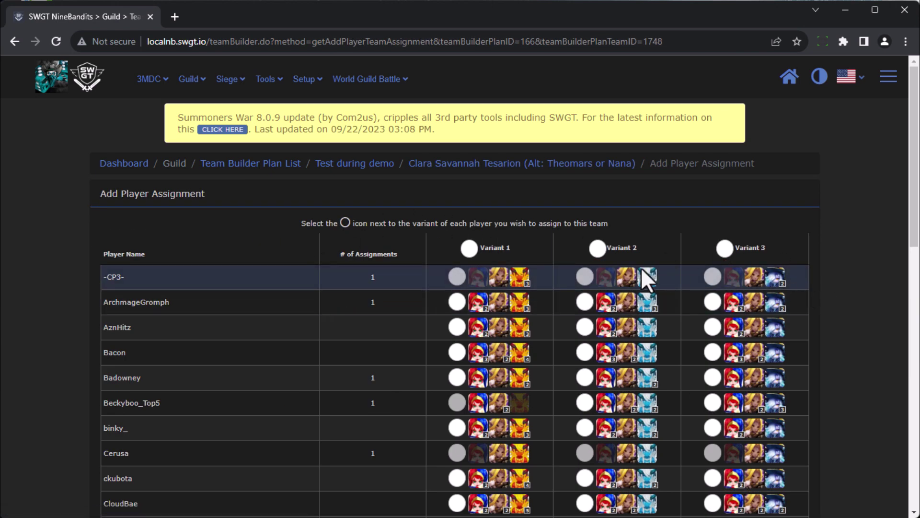
{"action": "scroll", "coordinate": [458, 311], "scroll_direction": "down", "scroll_amount": 1}
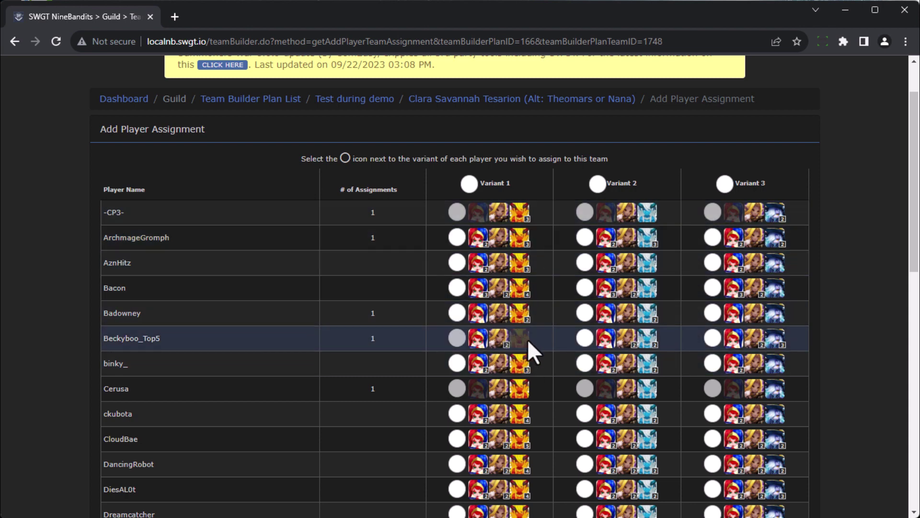
{"action": "mouse_move", "coordinate": [480, 341]}
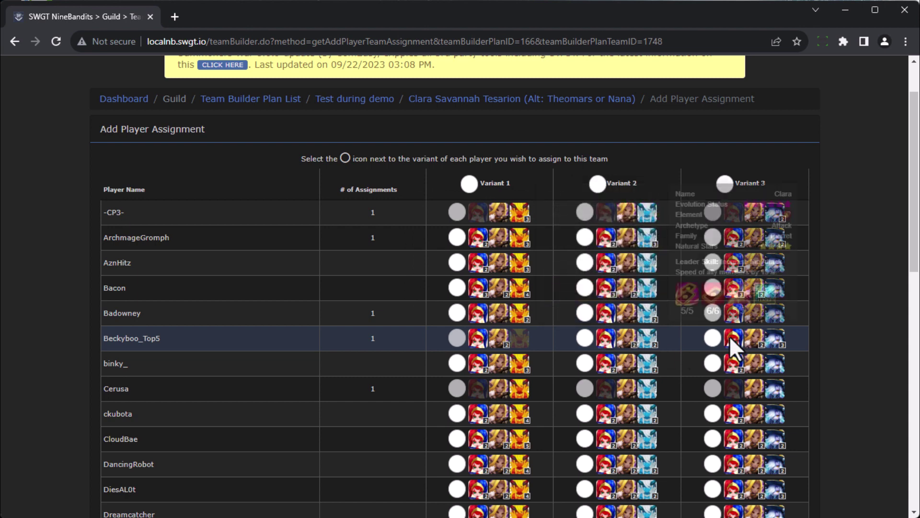
{"action": "scroll", "coordinate": [586, 339], "scroll_direction": "down", "scroll_amount": 5}
{"action": "scroll", "coordinate": [546, 311], "scroll_direction": "down", "scroll_amount": 3}
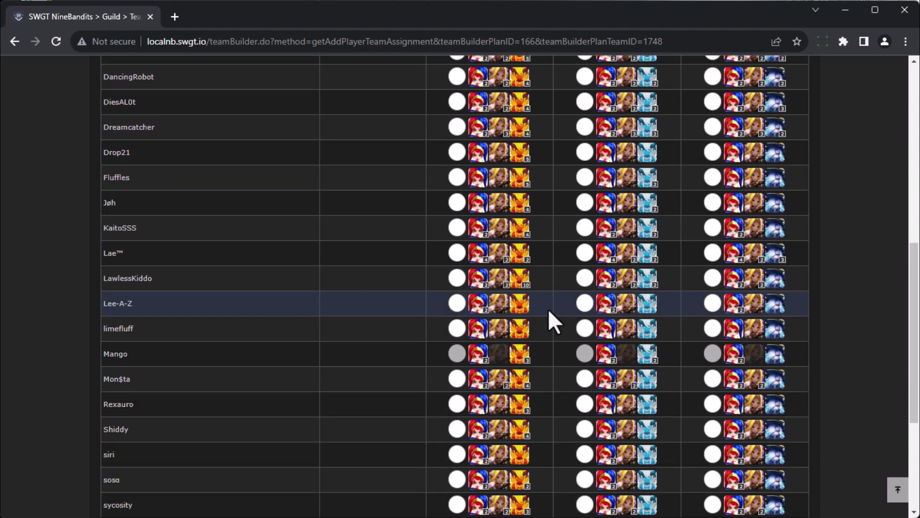
{"action": "scroll", "coordinate": [575, 302], "scroll_direction": "up", "scroll_amount": 4}
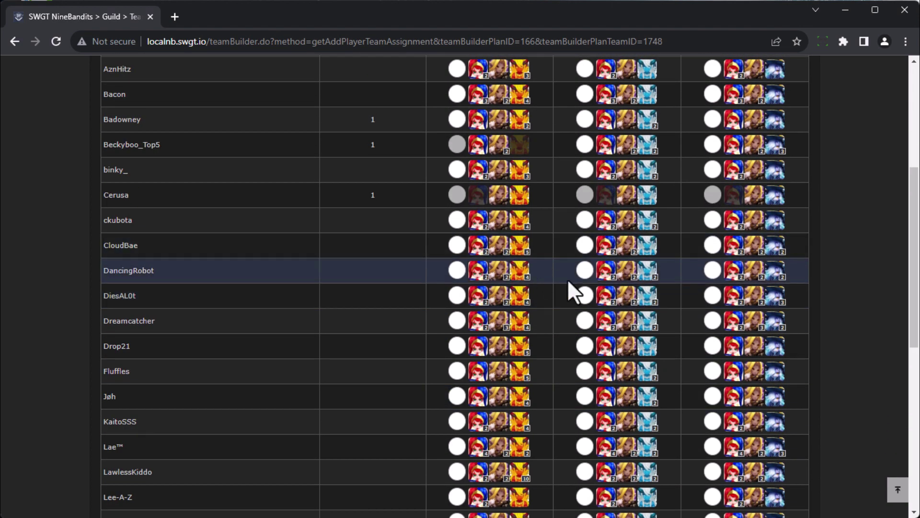
{"action": "scroll", "coordinate": [592, 294], "scroll_direction": "up", "scroll_amount": 3}
{"action": "scroll", "coordinate": [475, 307], "scroll_direction": "up", "scroll_amount": 1}
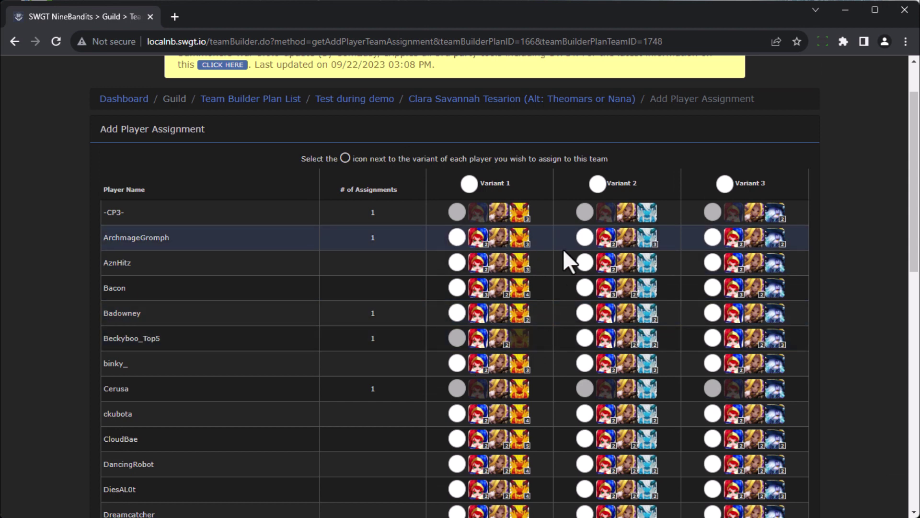
{"action": "mouse_move", "coordinate": [524, 253]}
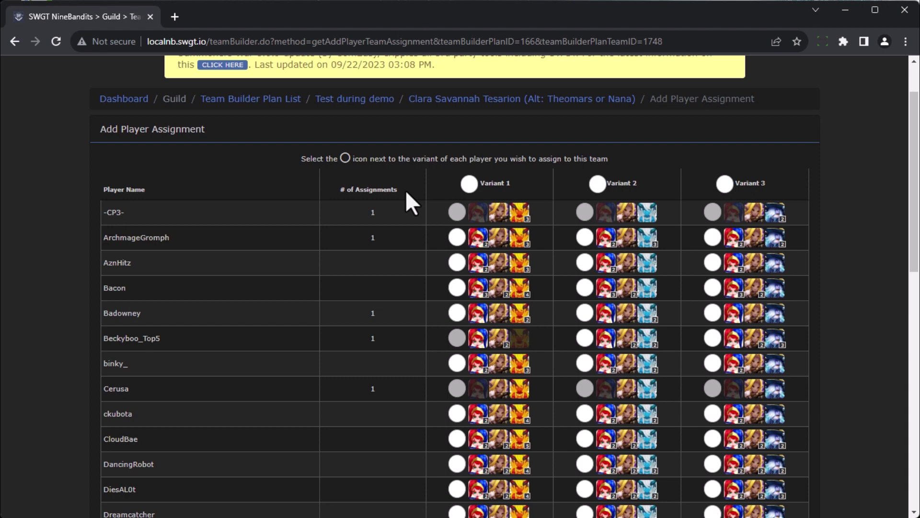
Return to the Test during demo plan and scroll its Available Monster Pool to the Nat 4 monsters.
{"action": "left_click", "coordinate": [374, 100]}
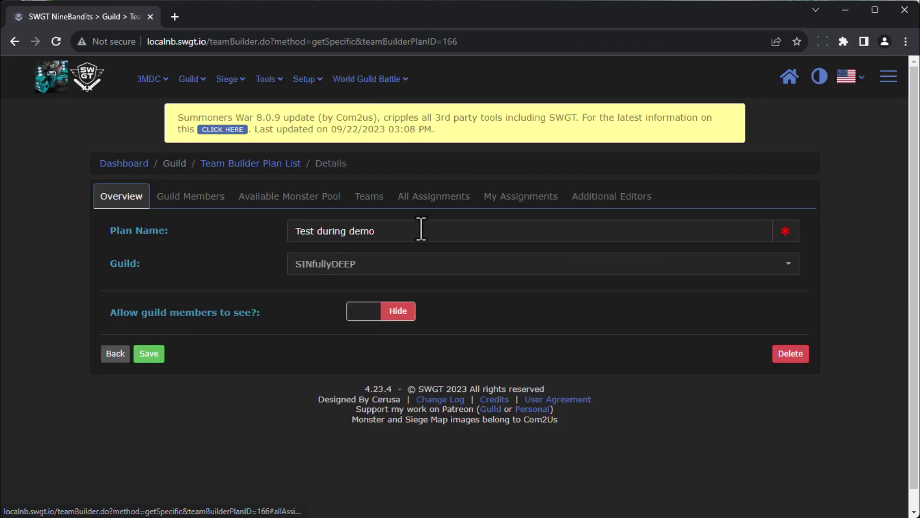
{"action": "left_click", "coordinate": [314, 200]}
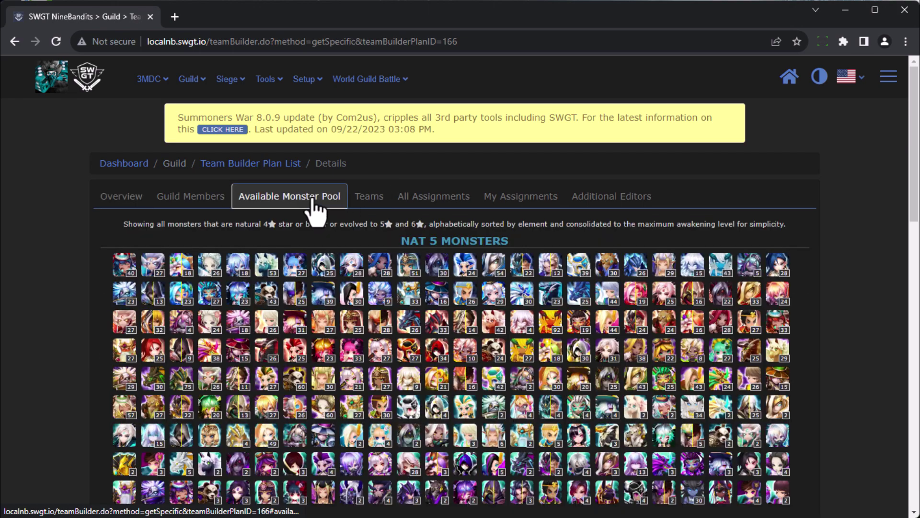
{"action": "scroll", "coordinate": [352, 390], "scroll_direction": "down", "scroll_amount": 1}
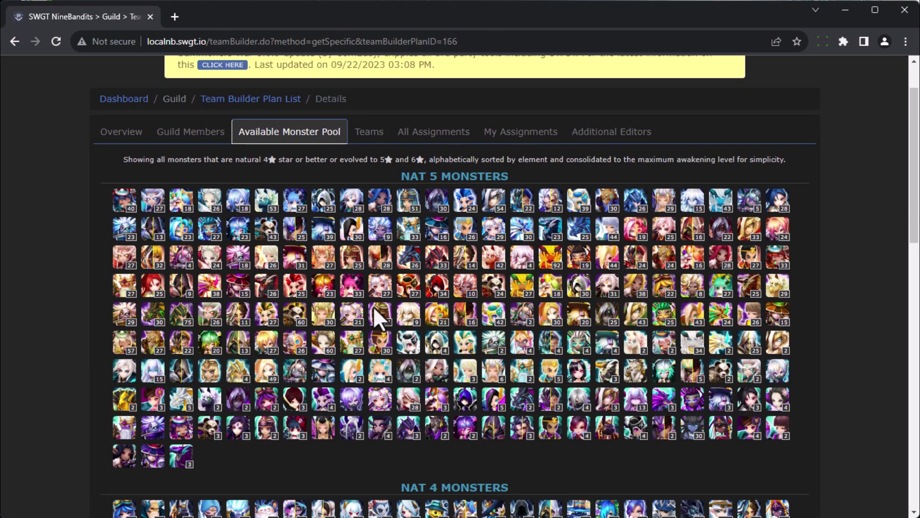
{"action": "scroll", "coordinate": [384, 389], "scroll_direction": "down", "scroll_amount": 4}
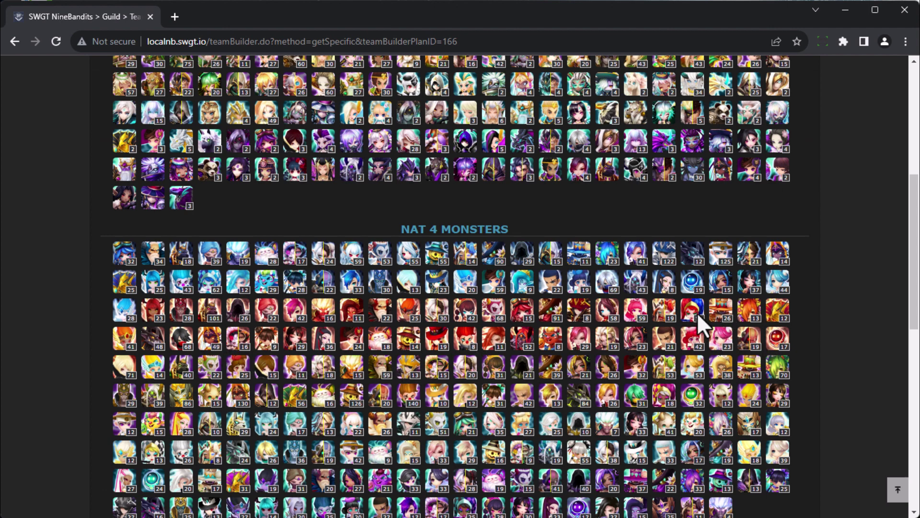
Switch through the plan's Teams, All Assignments and My Assignments tabs.
{"action": "scroll", "coordinate": [691, 306], "scroll_direction": "up", "scroll_amount": 5}
{"action": "left_click", "coordinate": [370, 208]}
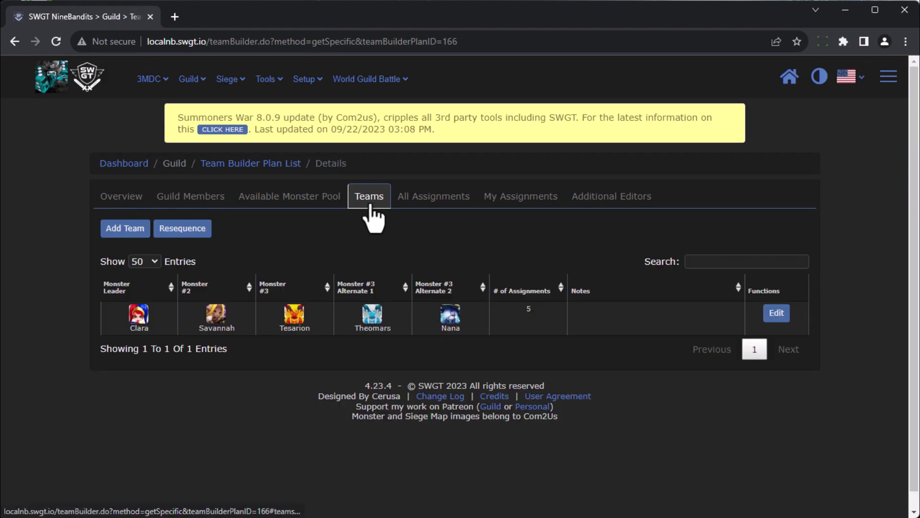
{"action": "left_click", "coordinate": [412, 215]}
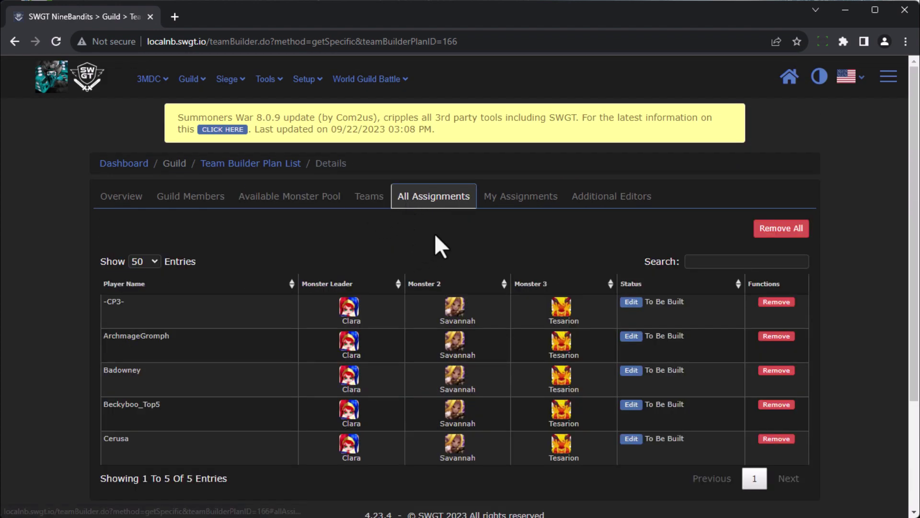
{"action": "left_click", "coordinate": [541, 202]}
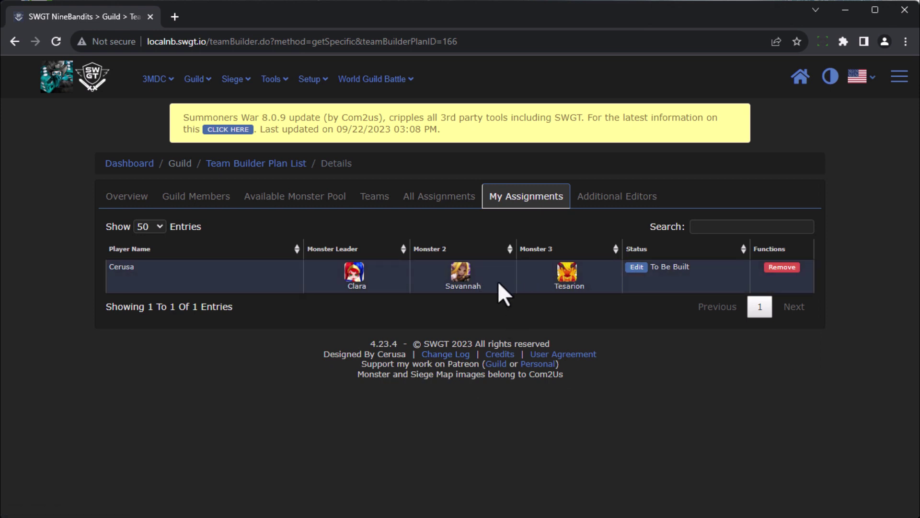
Add a guild leader from the SWGT Guild Leader list as the plan's additional editor.
{"action": "left_click", "coordinate": [658, 204]}
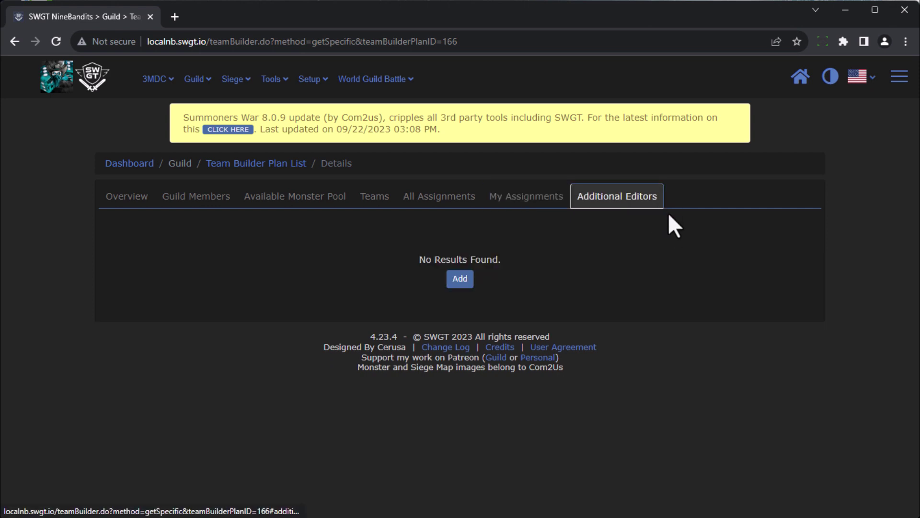
{"action": "left_click", "coordinate": [460, 279]}
{"action": "left_click", "coordinate": [244, 144]}
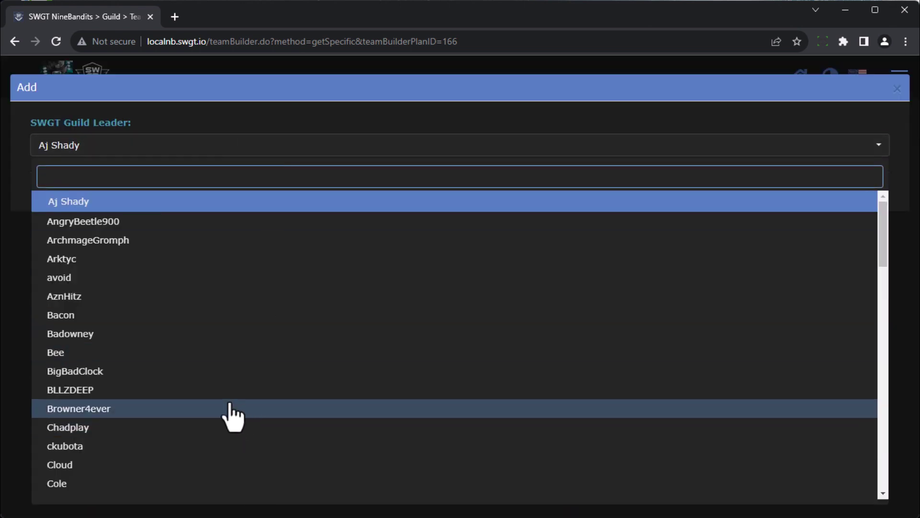
{"action": "scroll", "coordinate": [228, 410], "scroll_direction": "down", "scroll_amount": 10}
{"action": "scroll", "coordinate": [226, 409], "scroll_direction": "down", "scroll_amount": 4}
{"action": "scroll", "coordinate": [221, 398], "scroll_direction": "up", "scroll_amount": 14}
{"action": "left_click", "coordinate": [142, 242]}
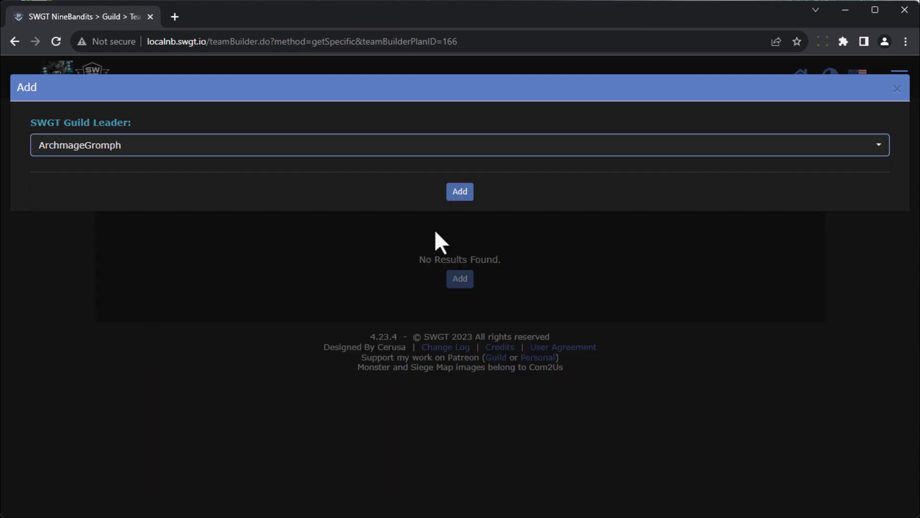
{"action": "left_click", "coordinate": [461, 191]}
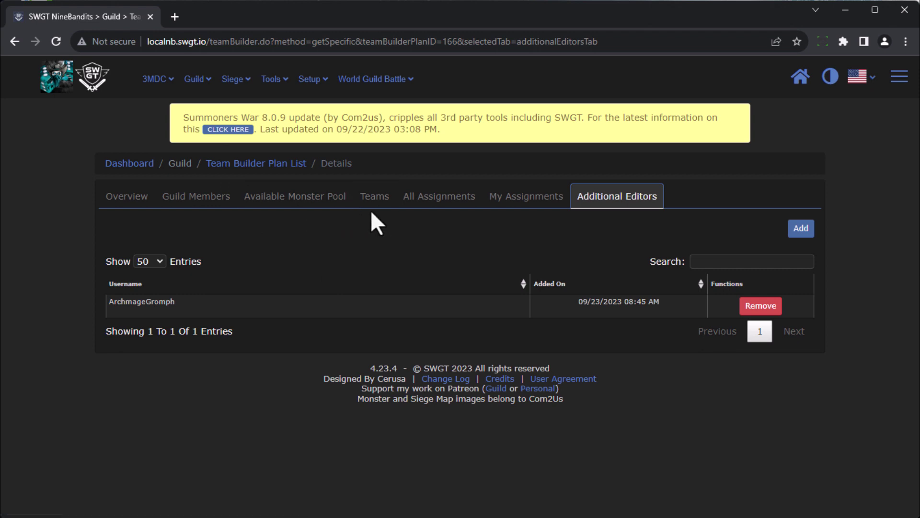
Open the Siege Planner map from the siege tools menu.
{"action": "left_click", "coordinate": [126, 196]}
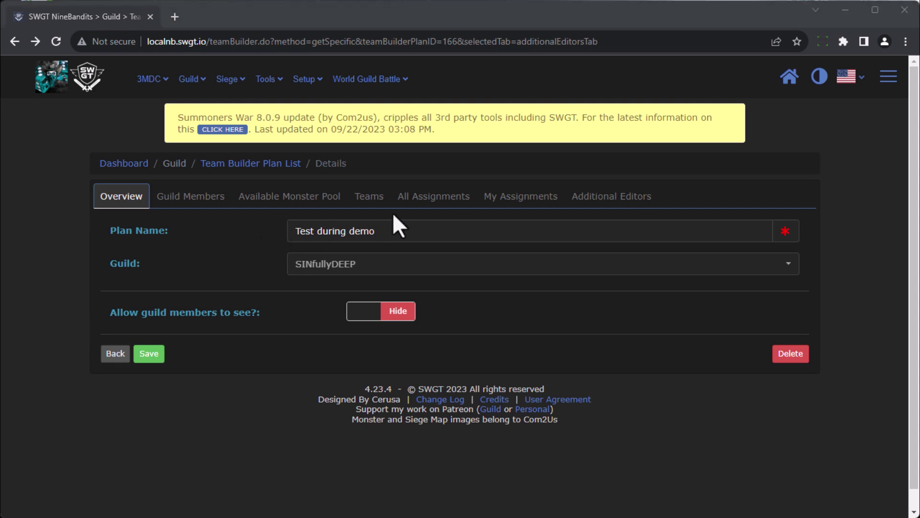
{"action": "left_click", "coordinate": [225, 80]}
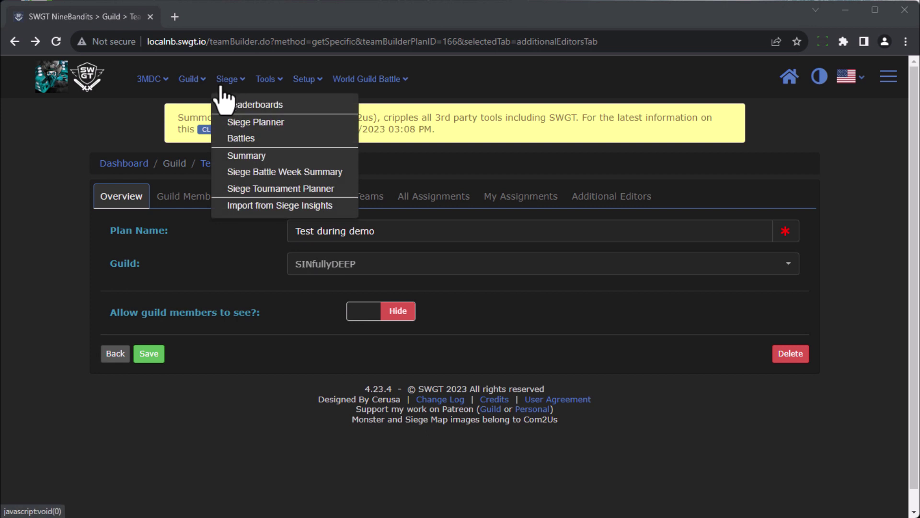
{"action": "left_click", "coordinate": [232, 125]}
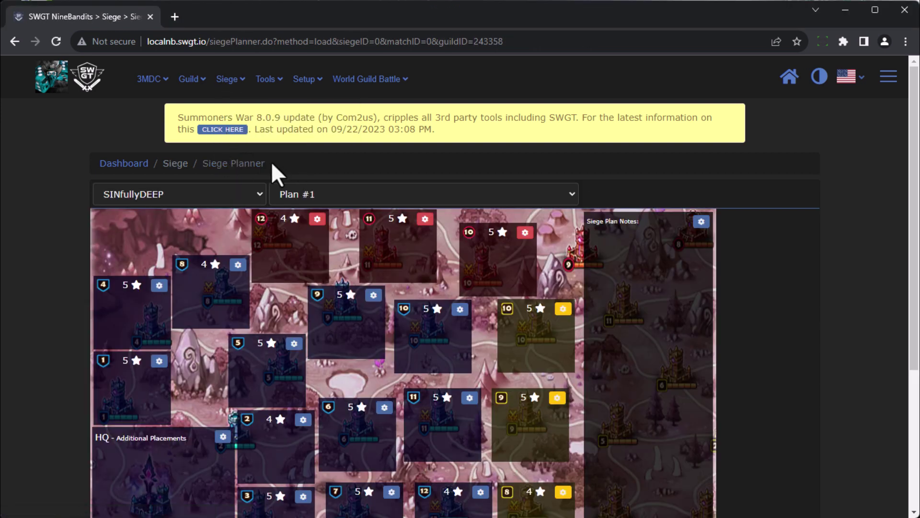
{"action": "scroll", "coordinate": [290, 171], "scroll_direction": "down", "scroll_amount": 1}
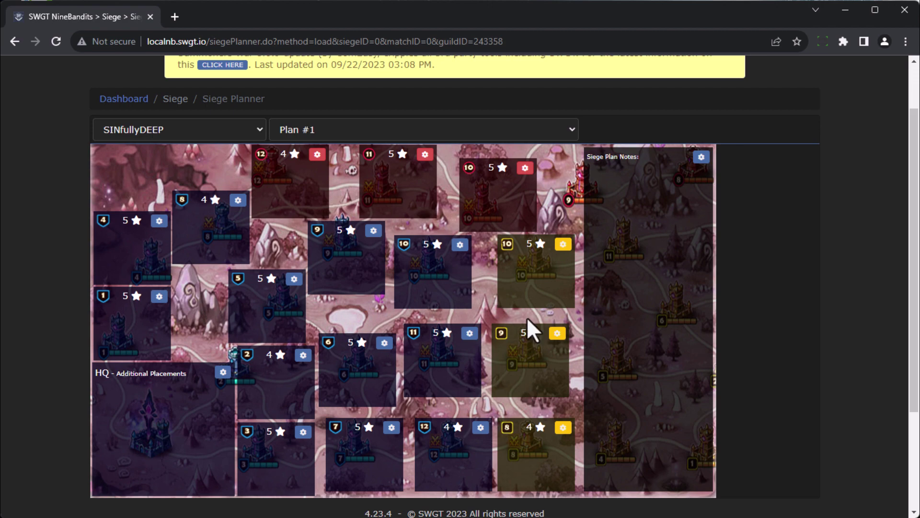
Place a team of Clara, Savannah and Tesarion on siege base 9 and save it.
{"action": "left_click", "coordinate": [373, 231]}
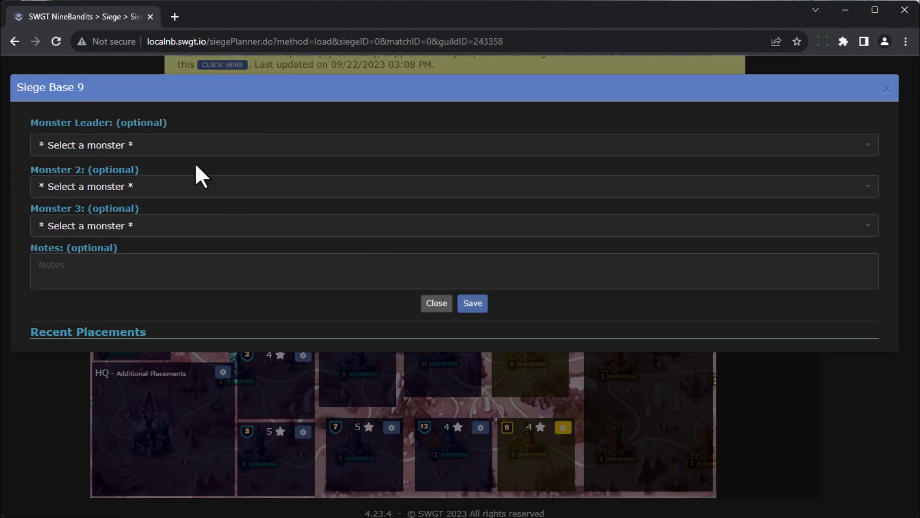
{"action": "left_click", "coordinate": [179, 153]}
{"action": "type", "text": "clar"}
{"action": "key", "text": "Return"}
{"action": "key", "text": "Tab"}
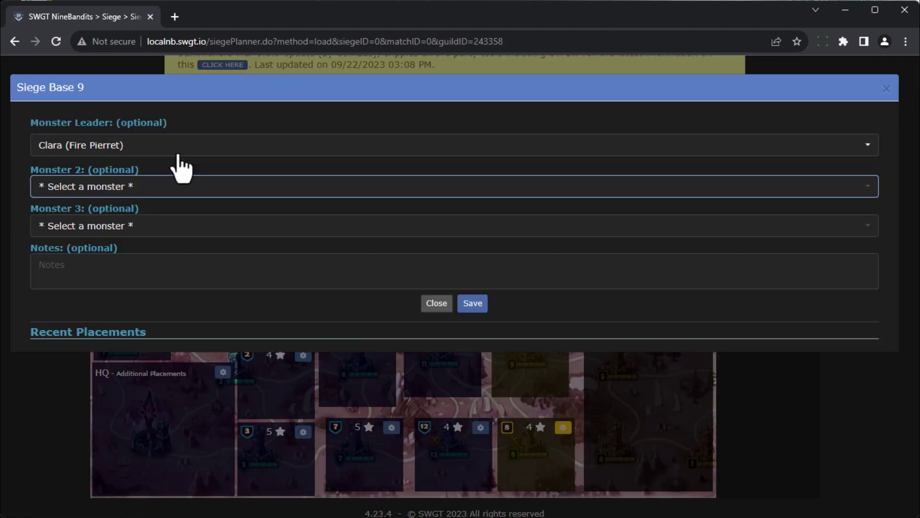
{"action": "type", "text": "sava"}
{"action": "key", "text": "Return"}
{"action": "key", "text": "Tab"}
{"action": "type", "text": "tesa"}
{"action": "key", "text": "Return"}
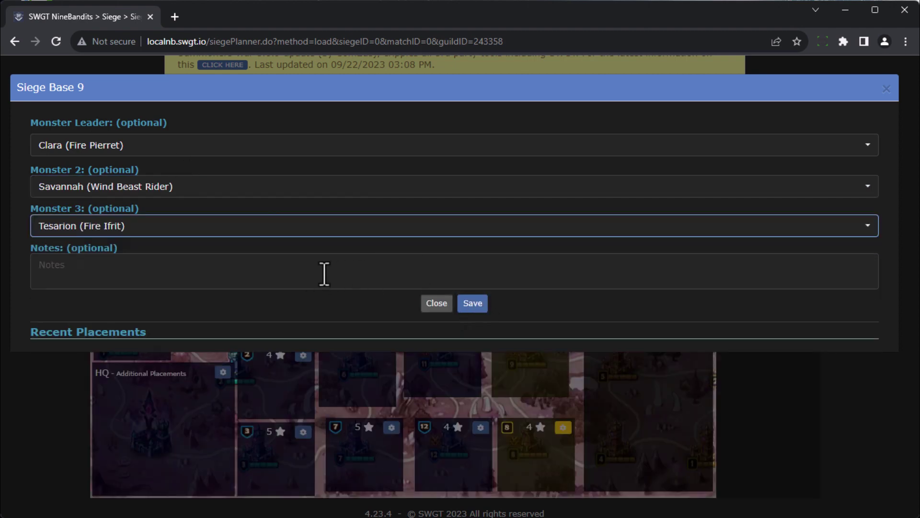
{"action": "left_click", "coordinate": [473, 303]}
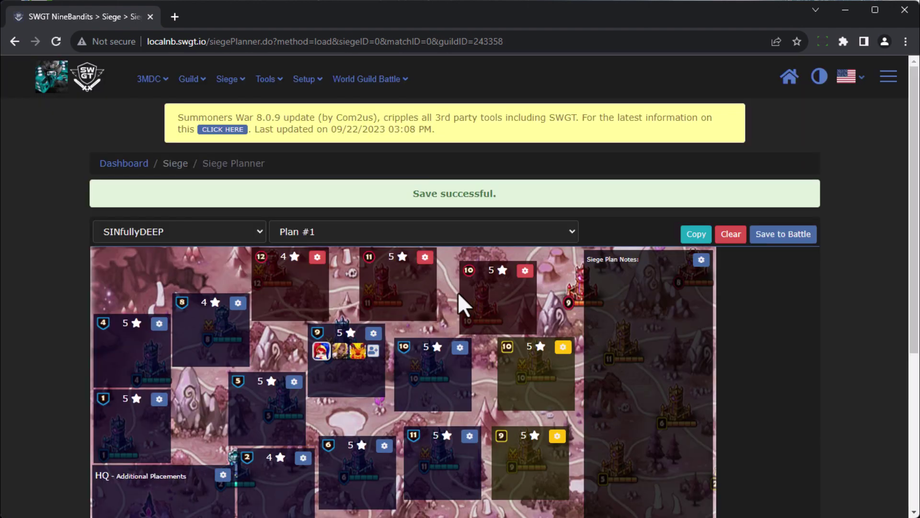
Reuse the recent three-monster team on base 10 and open the HQ placement-number chooser.
{"action": "scroll", "coordinate": [460, 298], "scroll_direction": "down", "scroll_amount": 2}
{"action": "left_click", "coordinate": [460, 297]}
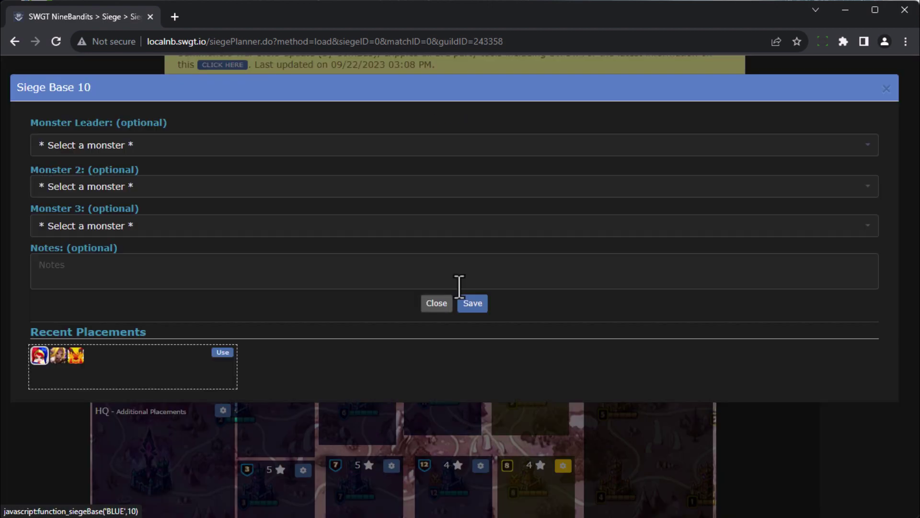
{"action": "scroll", "coordinate": [183, 376], "scroll_direction": "down", "scroll_amount": 1}
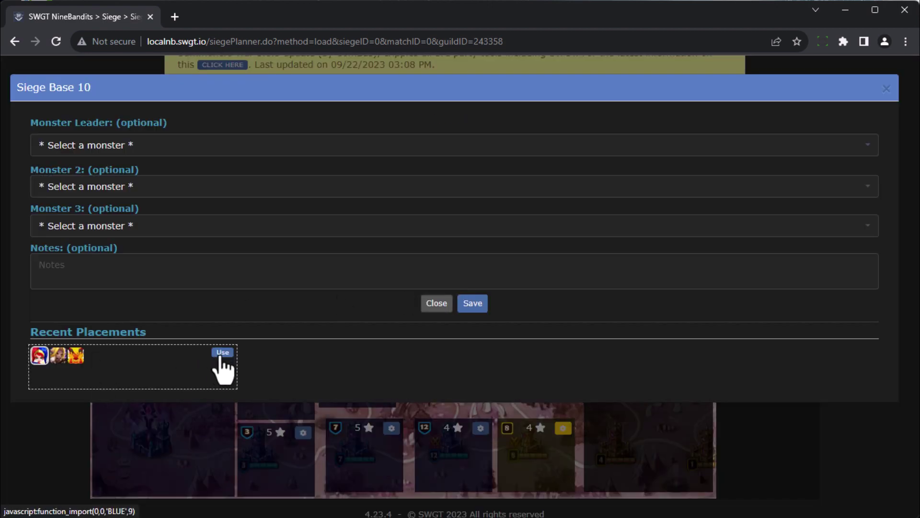
{"action": "left_click", "coordinate": [222, 355]}
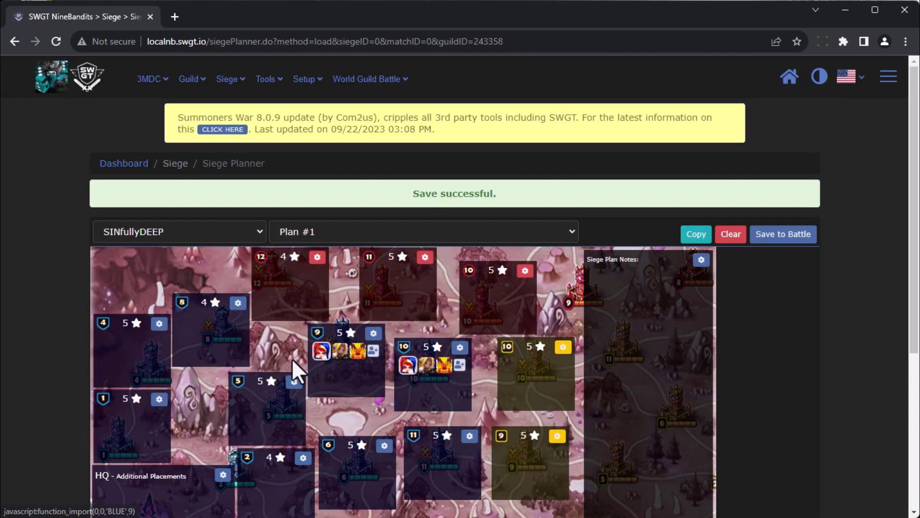
{"action": "scroll", "coordinate": [358, 389], "scroll_direction": "down", "scroll_amount": 1}
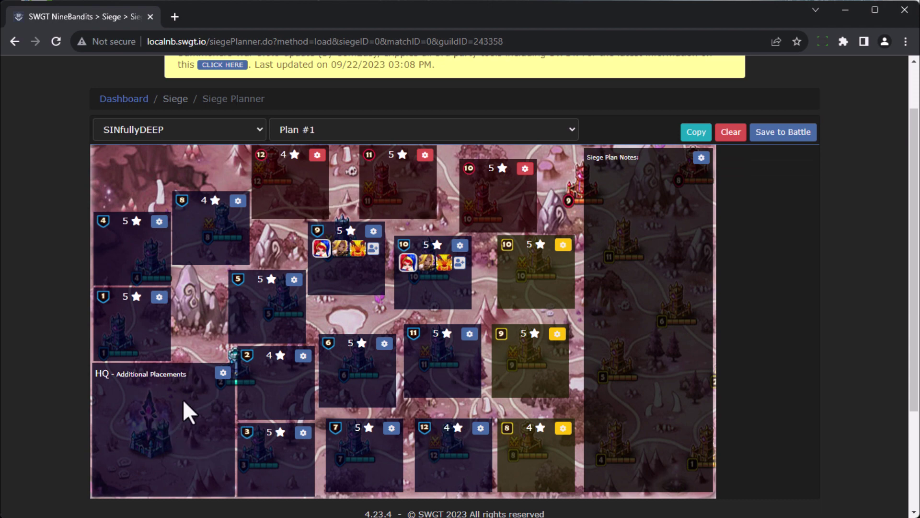
{"action": "left_click", "coordinate": [222, 373]}
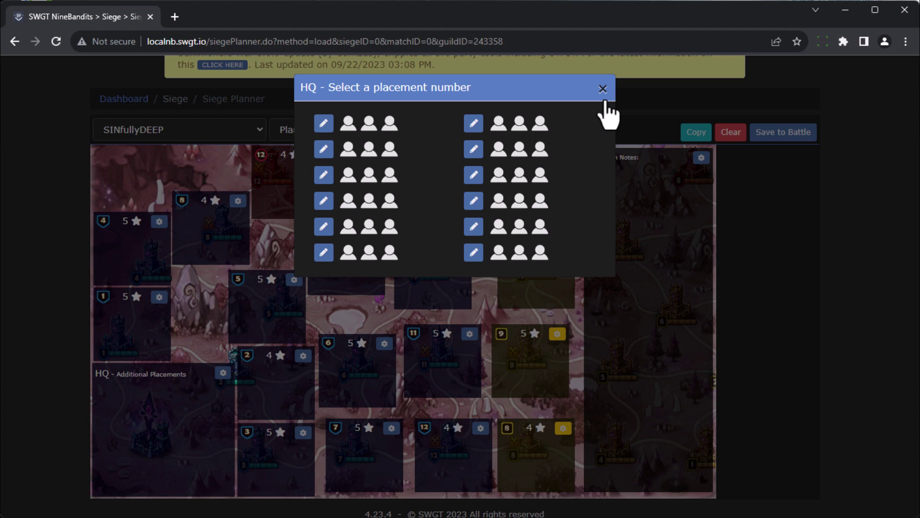
Name Plan #1 'this is my plan during the demo' in the Siege Plan Notes and save it.
{"action": "left_click", "coordinate": [604, 93]}
{"action": "left_click", "coordinate": [701, 158]}
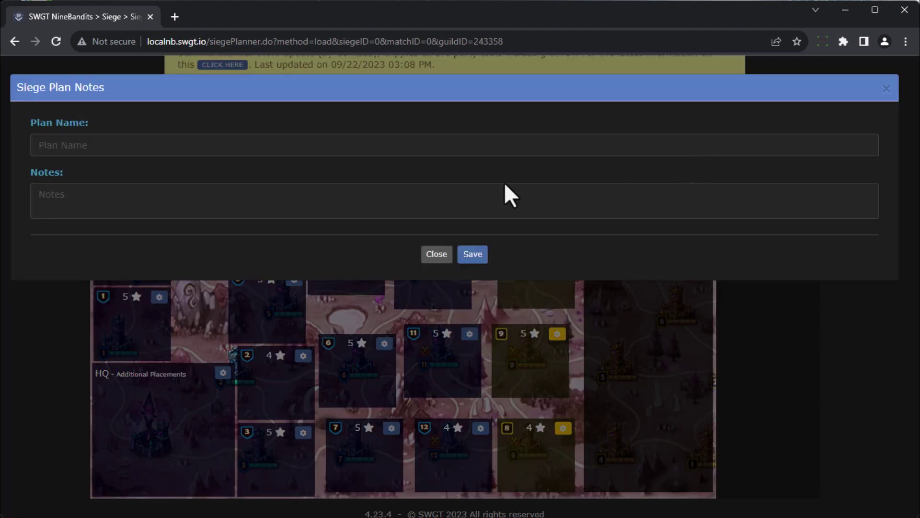
{"action": "left_click", "coordinate": [121, 147]}
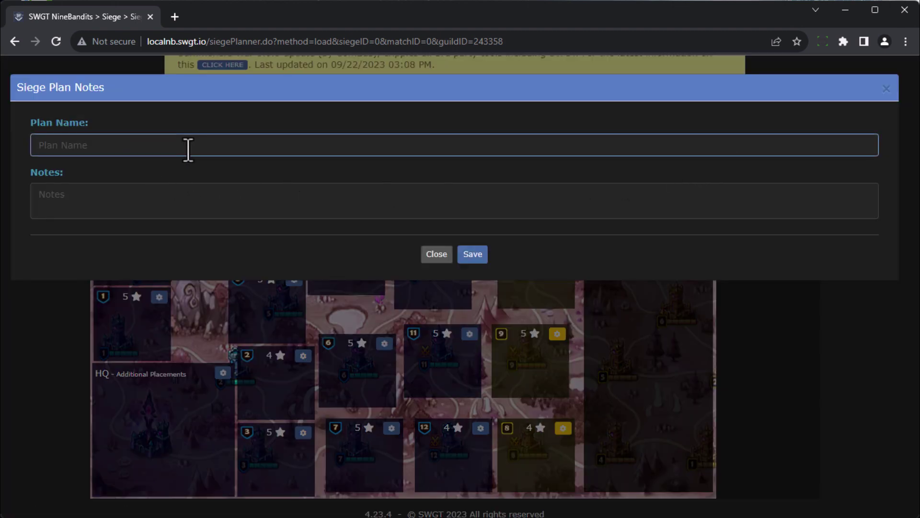
{"action": "type", "text": "this is my plan duri"}
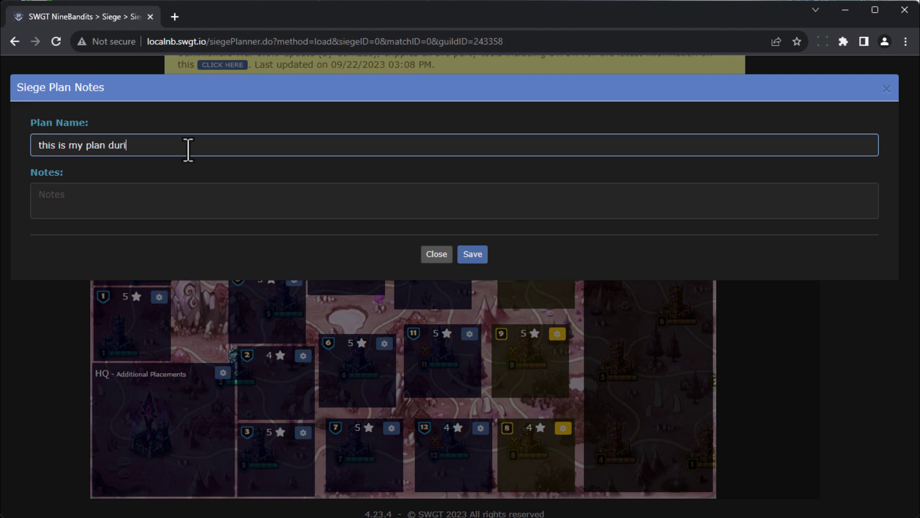
{"action": "type", "text": "ng the demo"}
{"action": "key", "text": "Tab"}
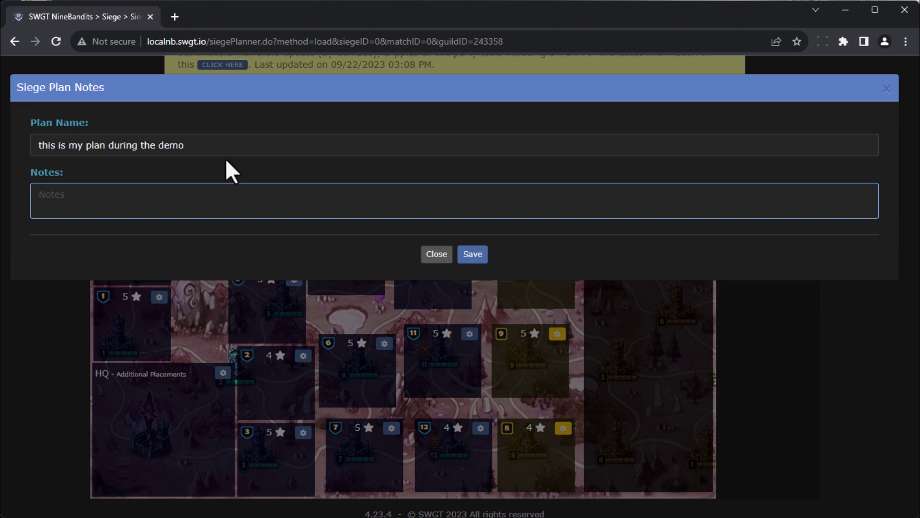
{"action": "left_click", "coordinate": [471, 256]}
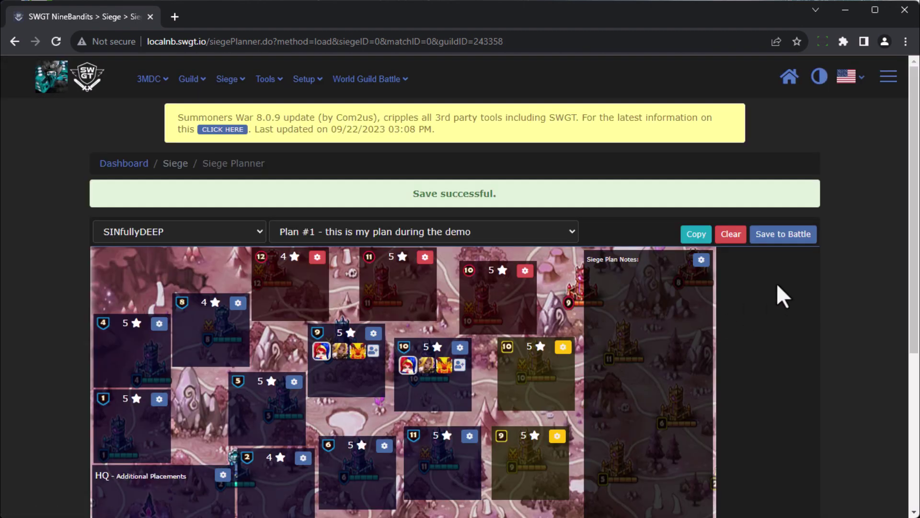
Open Save to Battle, view its plans and siege battles, and close it without saving.
{"action": "left_click", "coordinate": [784, 235]}
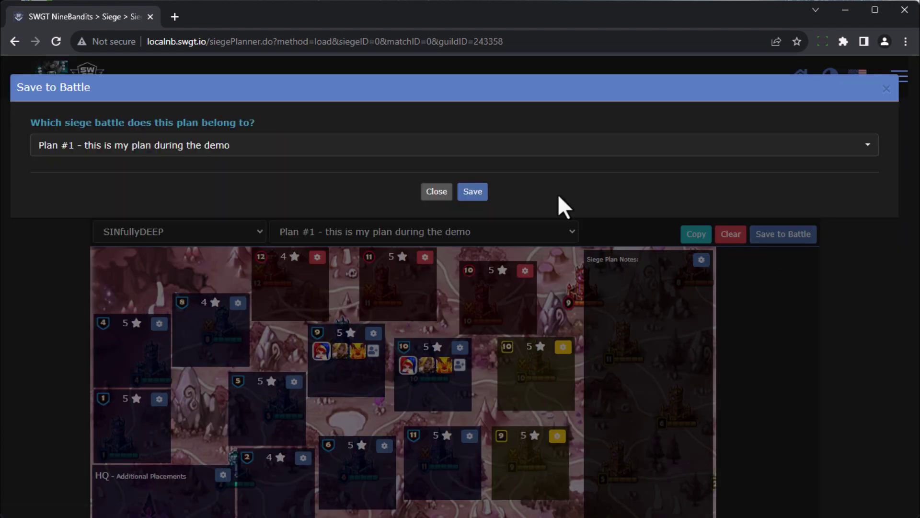
{"action": "left_click", "coordinate": [368, 150]}
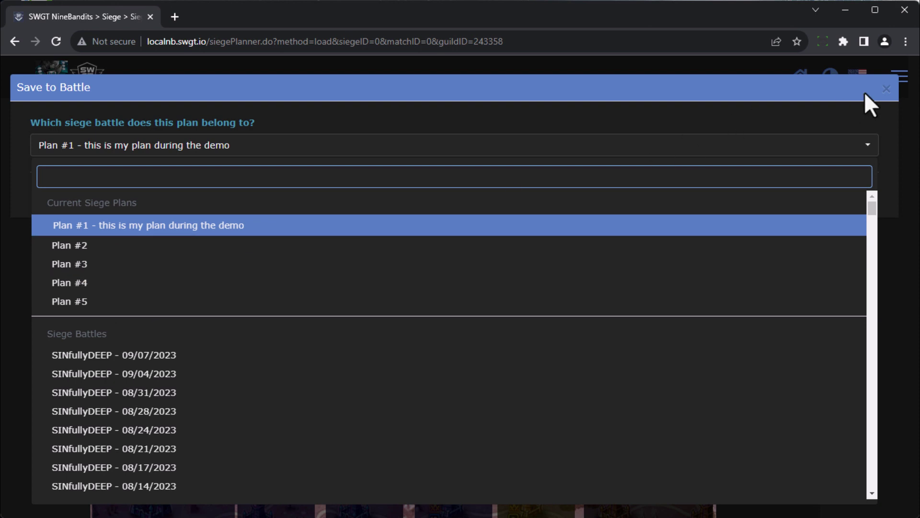
{"action": "left_click", "coordinate": [886, 89]}
Open Copy, view the available plan slots, and cancel without copying the plan.
{"action": "scroll", "coordinate": [631, 264], "scroll_direction": "down", "scroll_amount": 2}
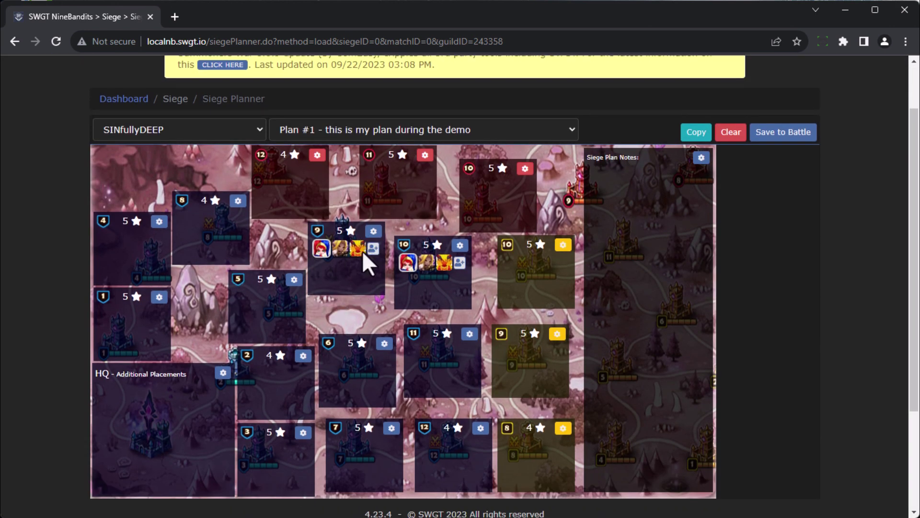
{"action": "left_click", "coordinate": [700, 138]}
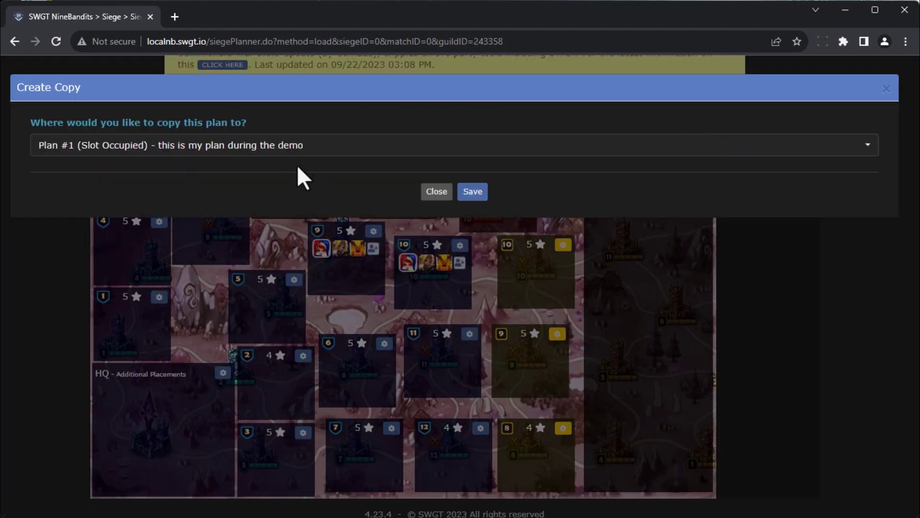
{"action": "left_click", "coordinate": [288, 147]}
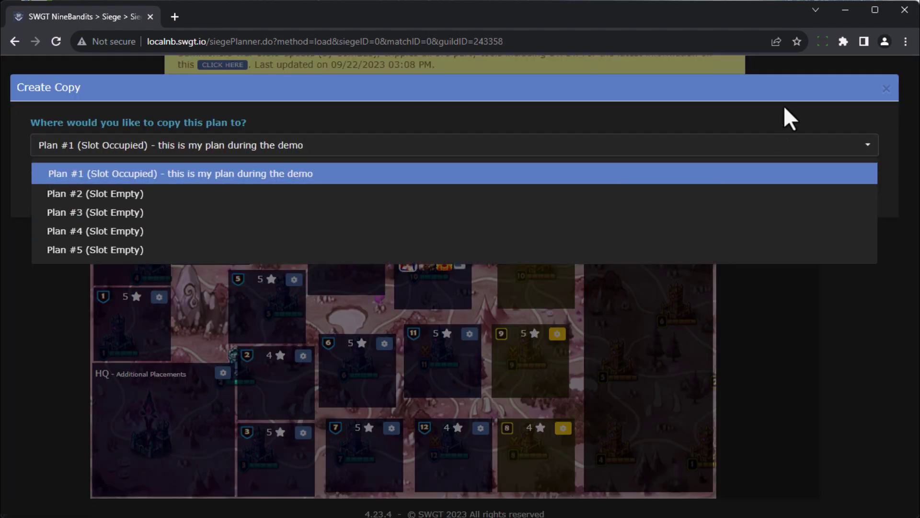
{"action": "left_click", "coordinate": [887, 89]}
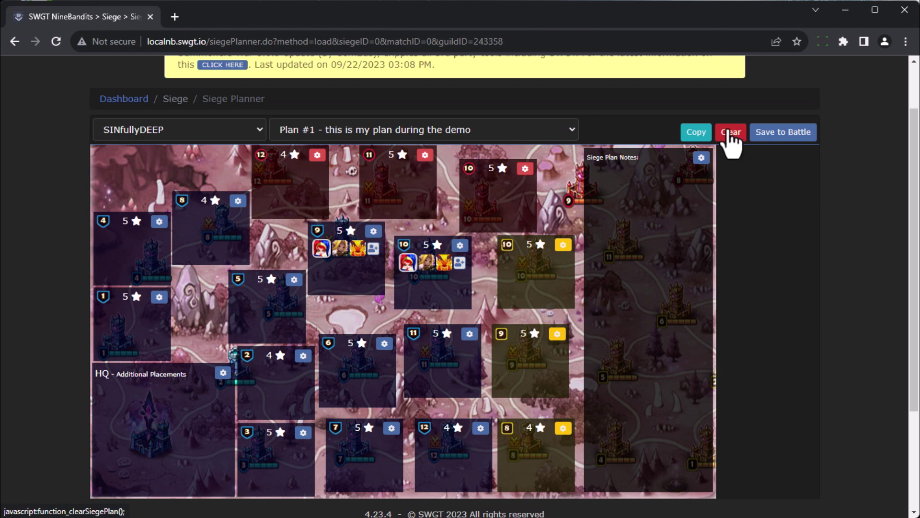
{"action": "scroll", "coordinate": [606, 303], "scroll_direction": "down", "scroll_amount": 2}
{"action": "scroll", "coordinate": [606, 304], "scroll_direction": "up", "scroll_amount": 2}
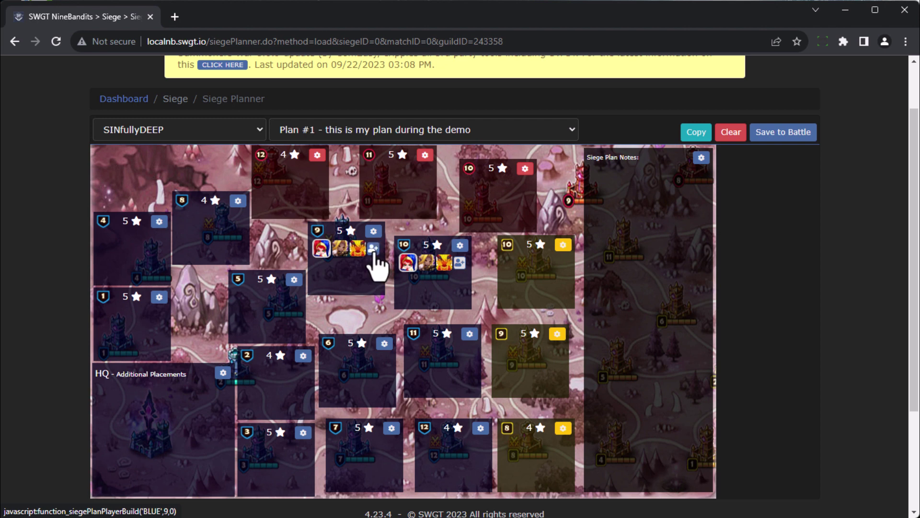
Save a player build for base 9's team, with a note naming the player who will build it.
{"action": "left_click", "coordinate": [374, 248]}
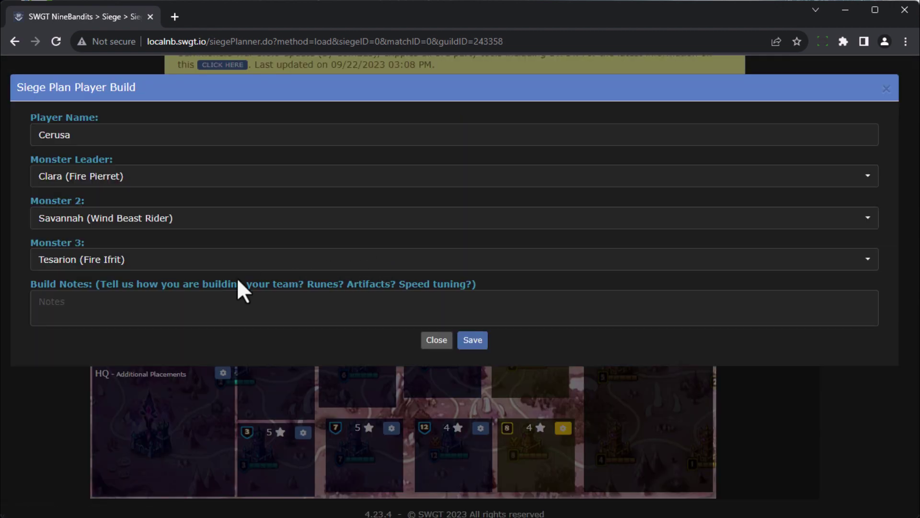
{"action": "left_click", "coordinate": [152, 301]}
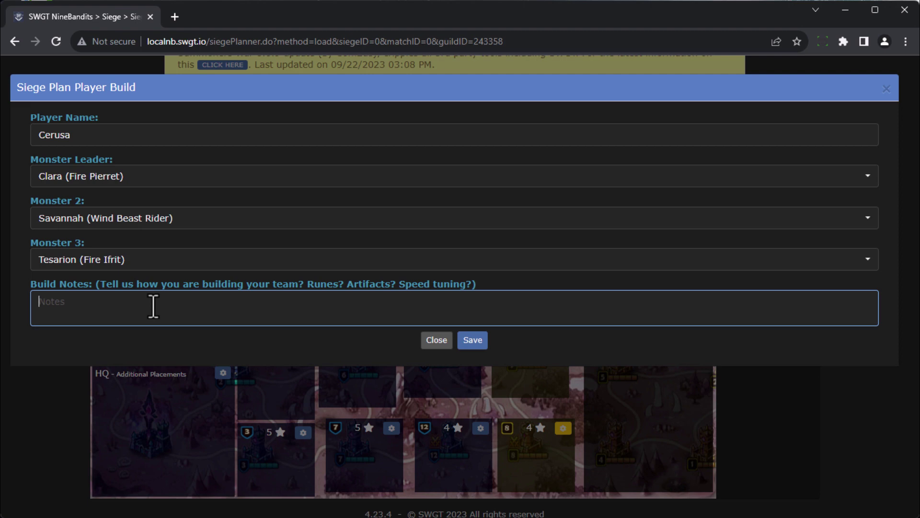
{"action": "type", "text": "Cerusa will build this for you"}
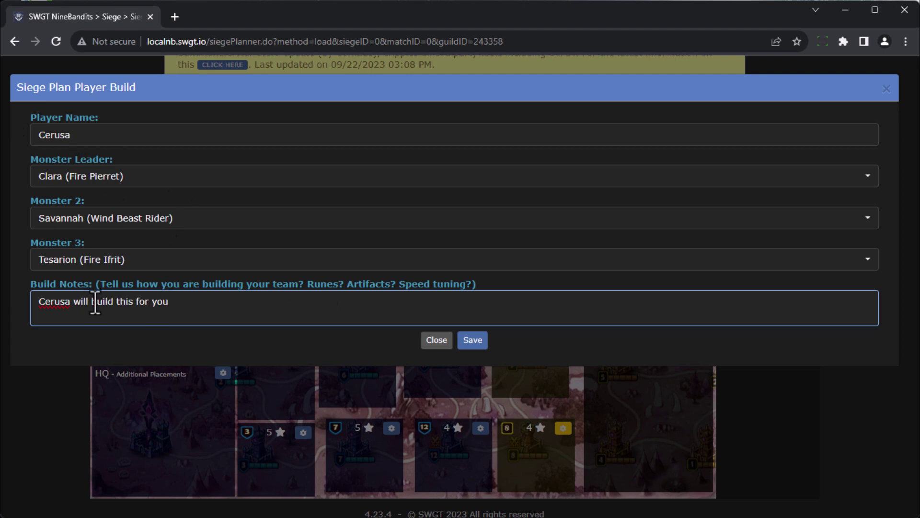
{"action": "left_click", "coordinate": [472, 341]}
{"action": "scroll", "coordinate": [483, 348], "scroll_direction": "down", "scroll_amount": 8}
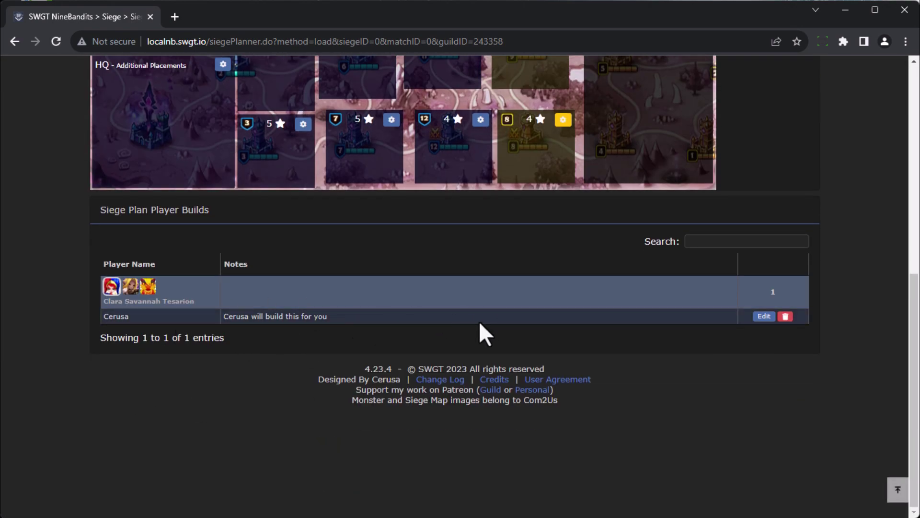
{"action": "scroll", "coordinate": [479, 328], "scroll_direction": "up", "scroll_amount": 4}
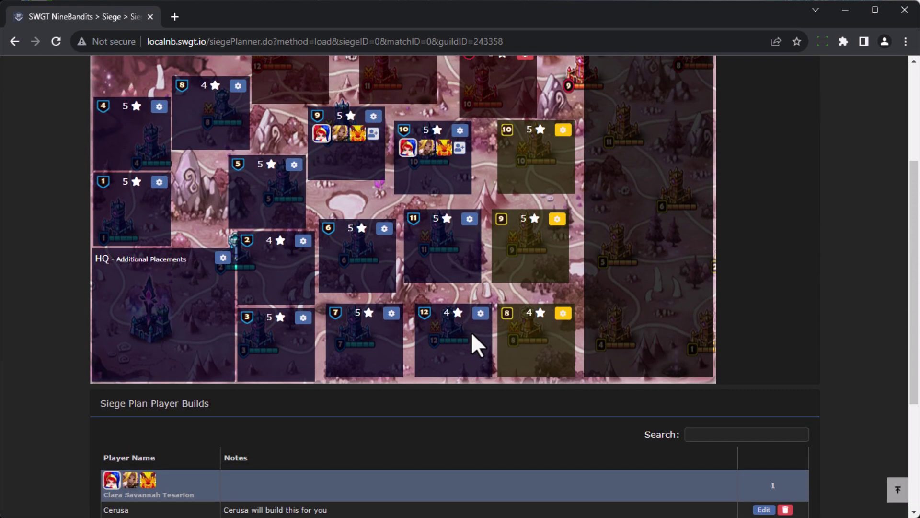
{"action": "scroll", "coordinate": [471, 332], "scroll_direction": "up", "scroll_amount": 1}
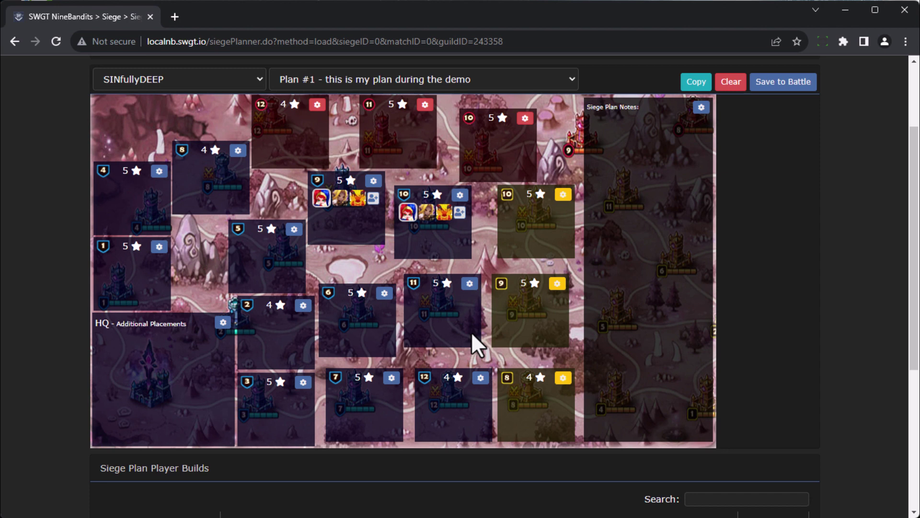
Go to the Siege Tournament Planner from the Siege menu.
{"action": "scroll", "coordinate": [298, 142], "scroll_direction": "up", "scroll_amount": 3}
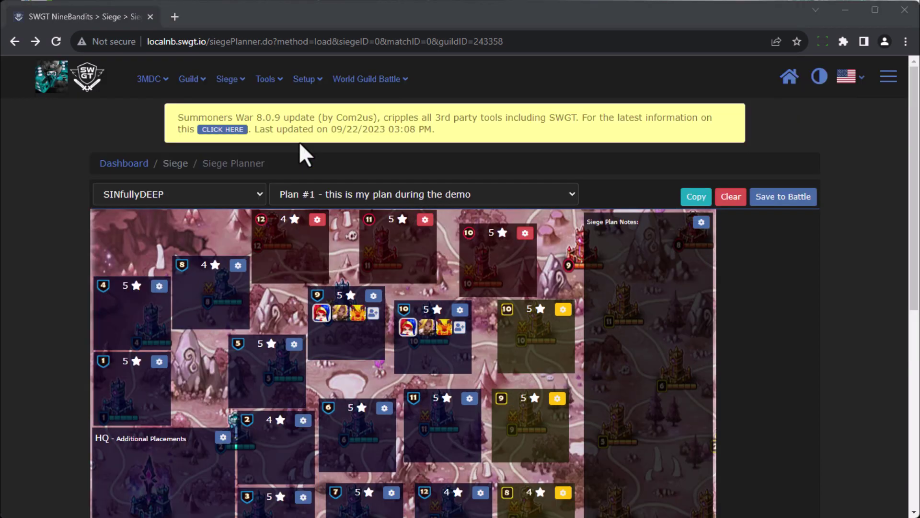
{"action": "left_click", "coordinate": [225, 80]}
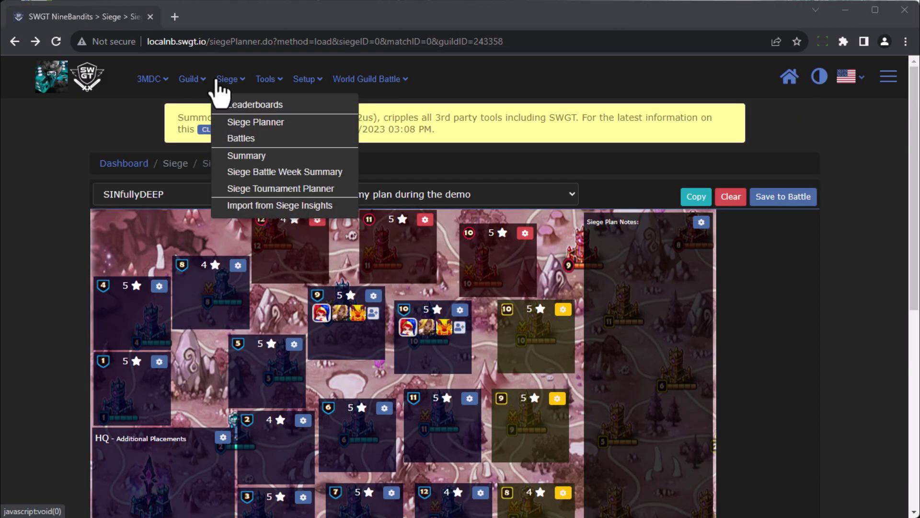
{"action": "left_click", "coordinate": [263, 187]}
{"action": "scroll", "coordinate": [251, 194], "scroll_direction": "down", "scroll_amount": 3}
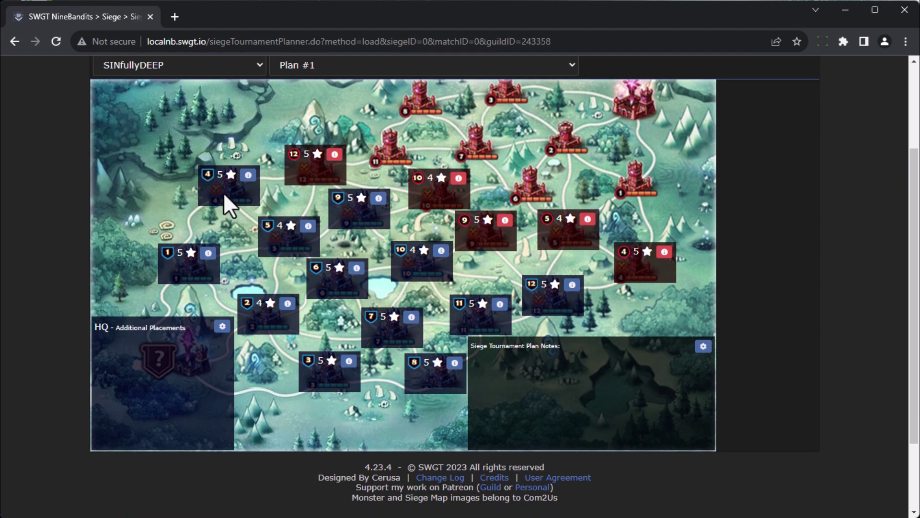
{"action": "scroll", "coordinate": [255, 211], "scroll_direction": "up", "scroll_amount": 1}
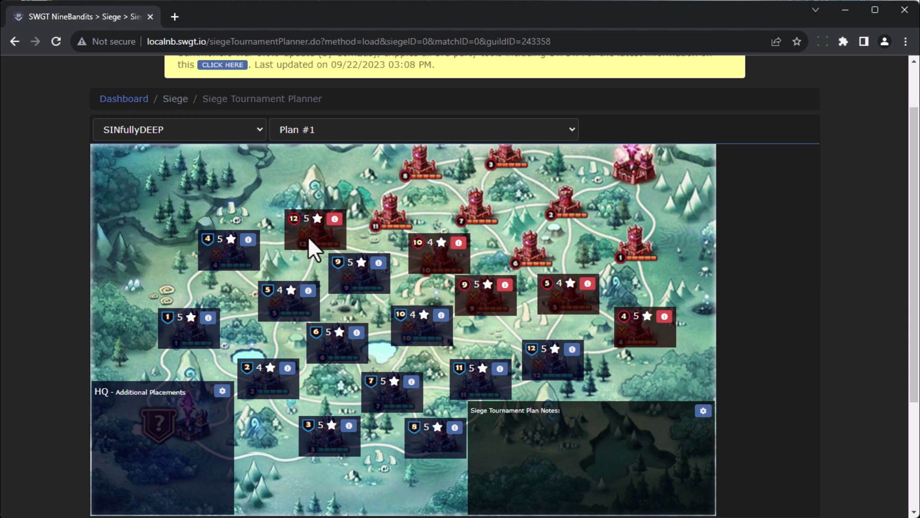
Show enemy base 12's details, then open and close its settings dialog.
{"action": "left_click", "coordinate": [335, 235]}
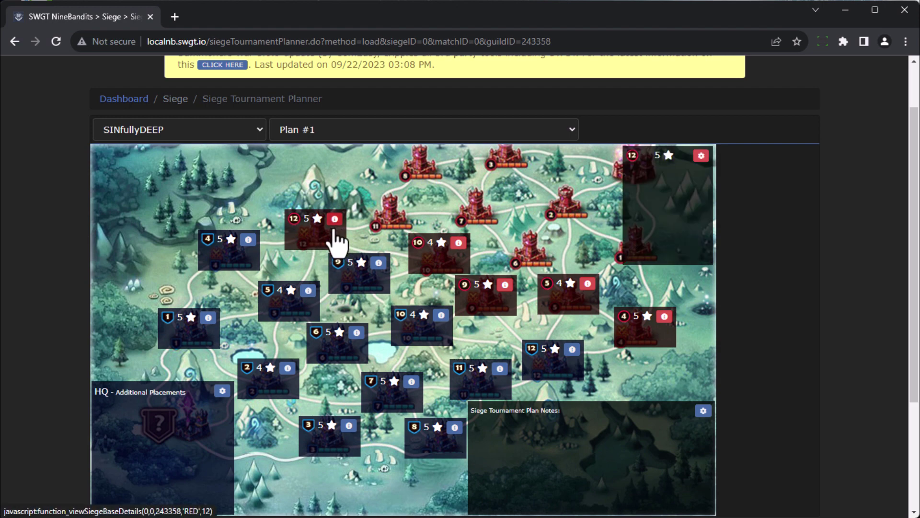
{"action": "left_click", "coordinate": [701, 155]}
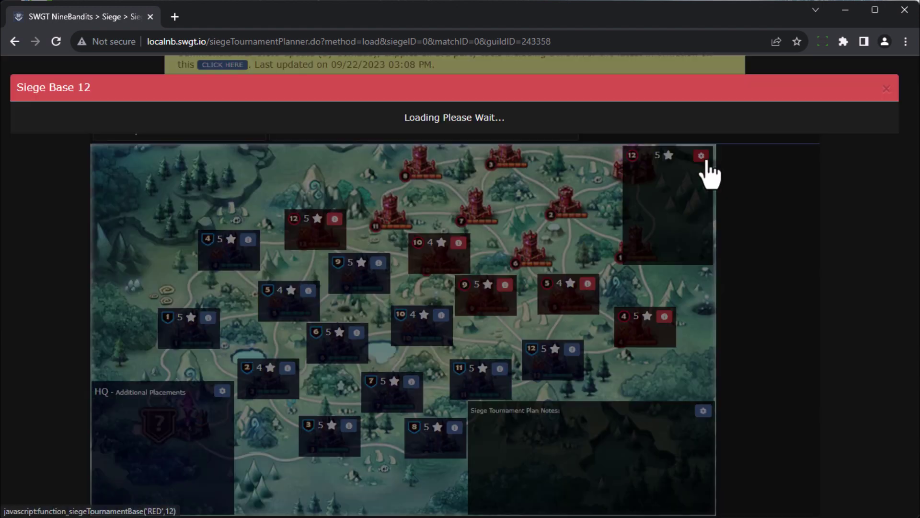
{"action": "left_click", "coordinate": [886, 90]}
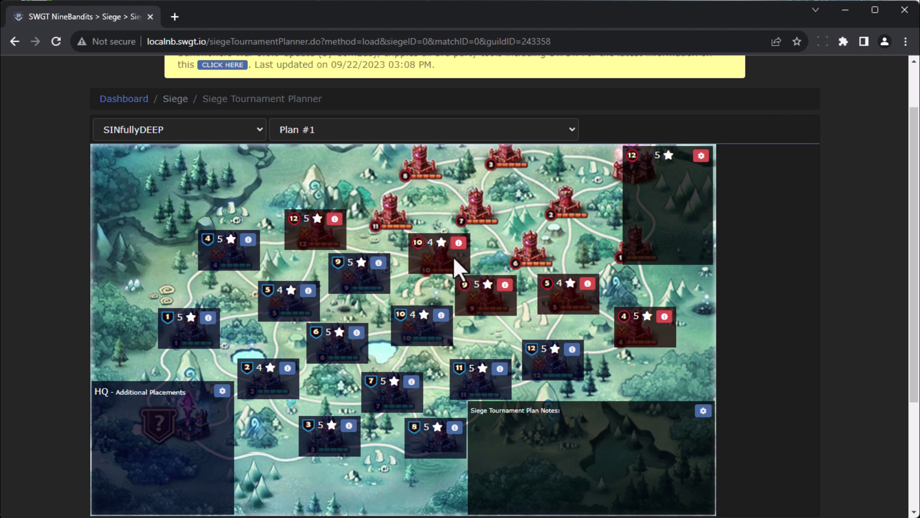